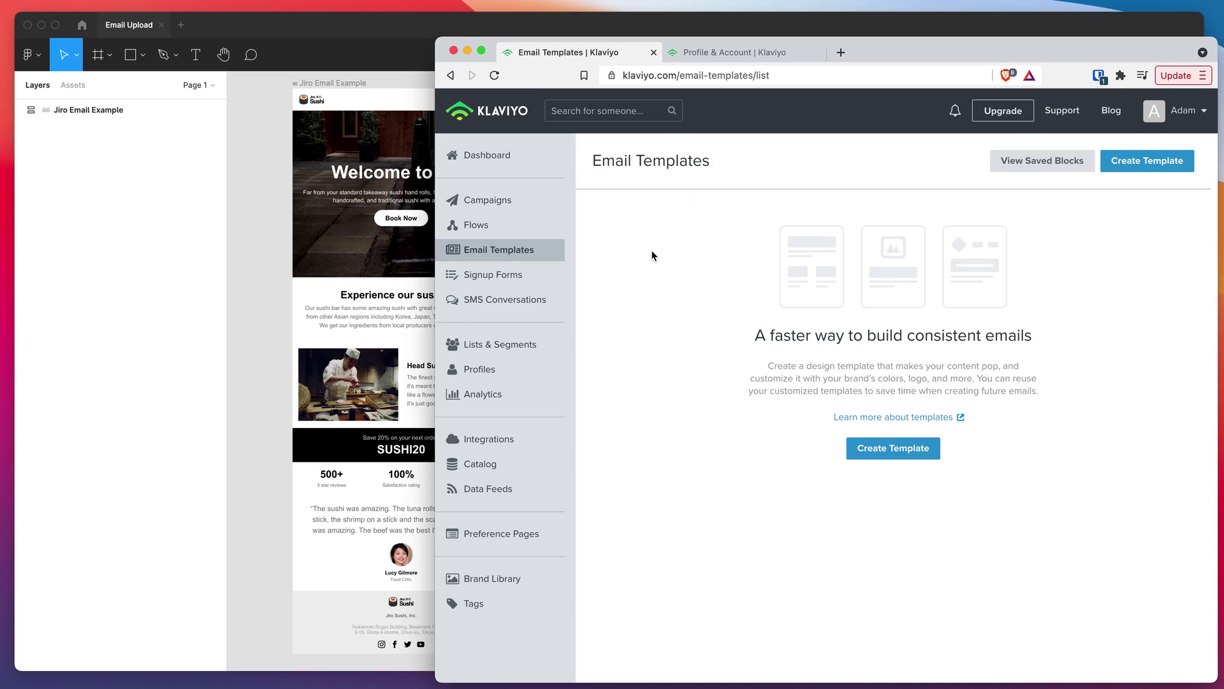
# Verify in Figma's Community listing that the Emailify HTML Email Builder plugin shows Installed.
pyautogui.click(268, 167)
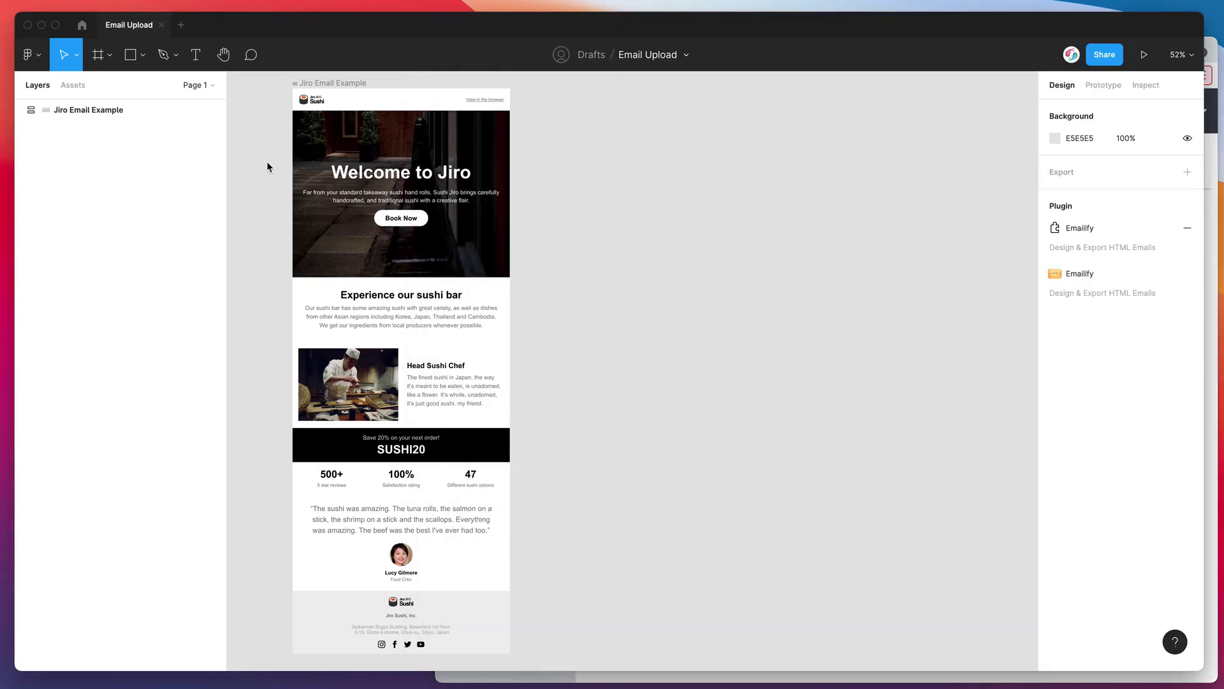
pyautogui.click(82, 26)
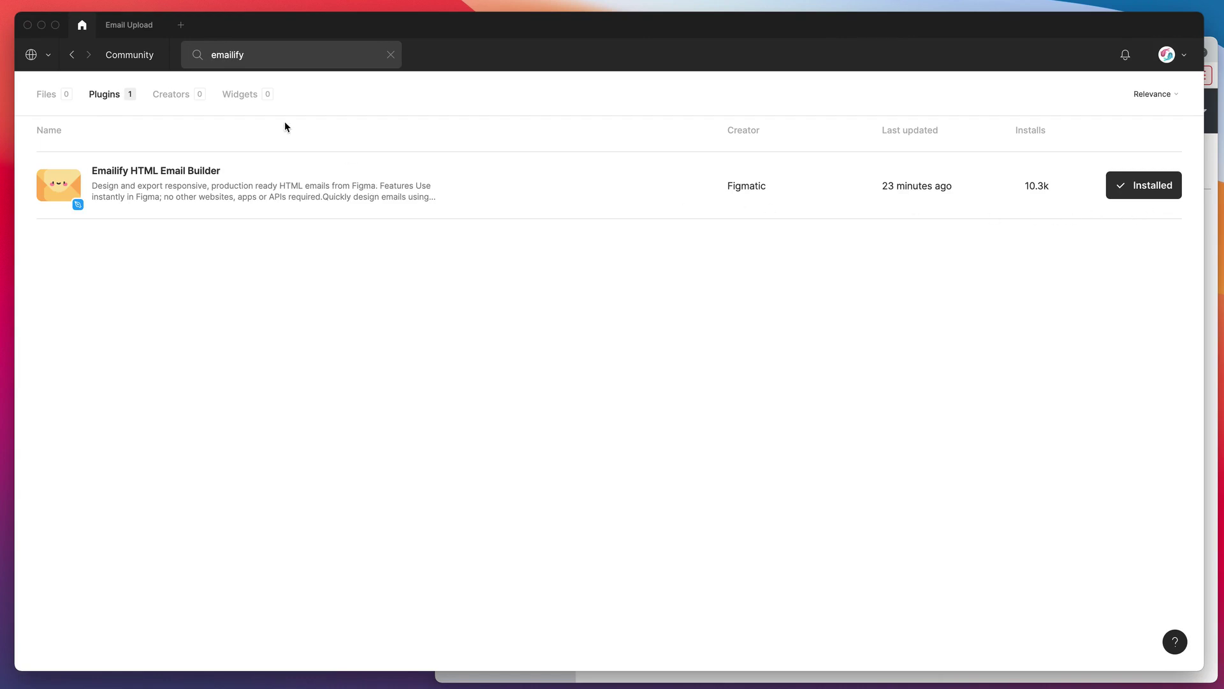
# Run Emailify HTML Email Builder from the canvas Plugins menu in the Email Upload file.
pyautogui.click(125, 27)
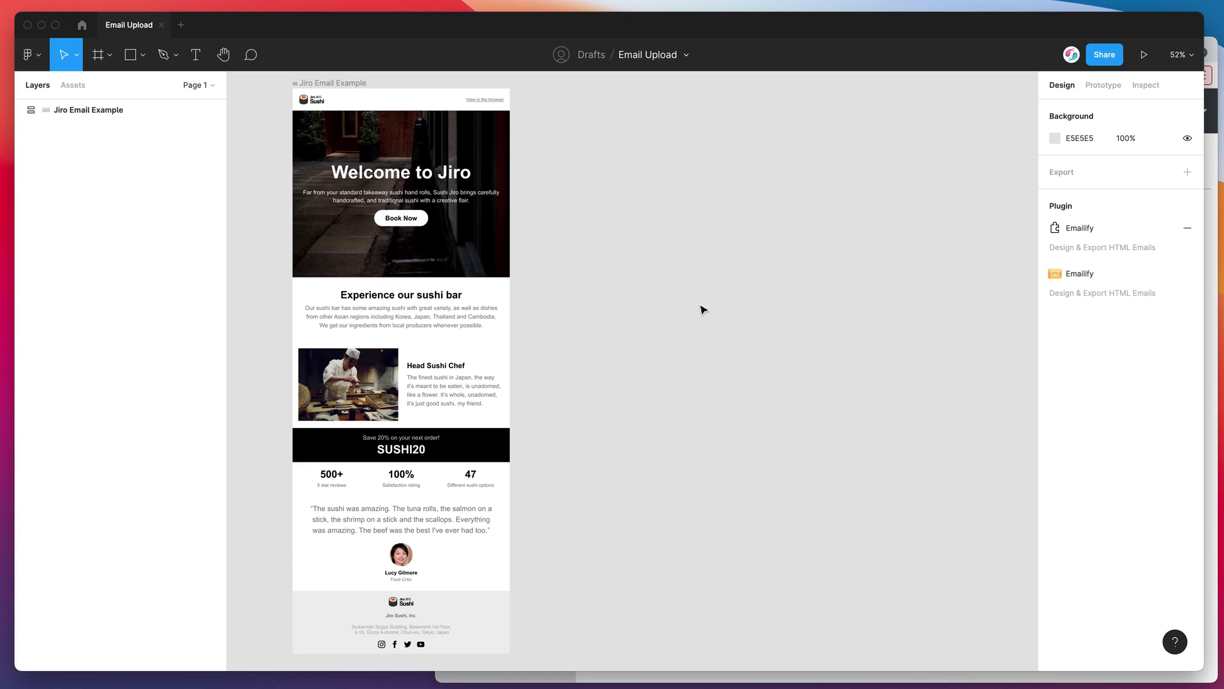
pyautogui.rightClick(563, 116)
pyautogui.moveTo(594, 199)
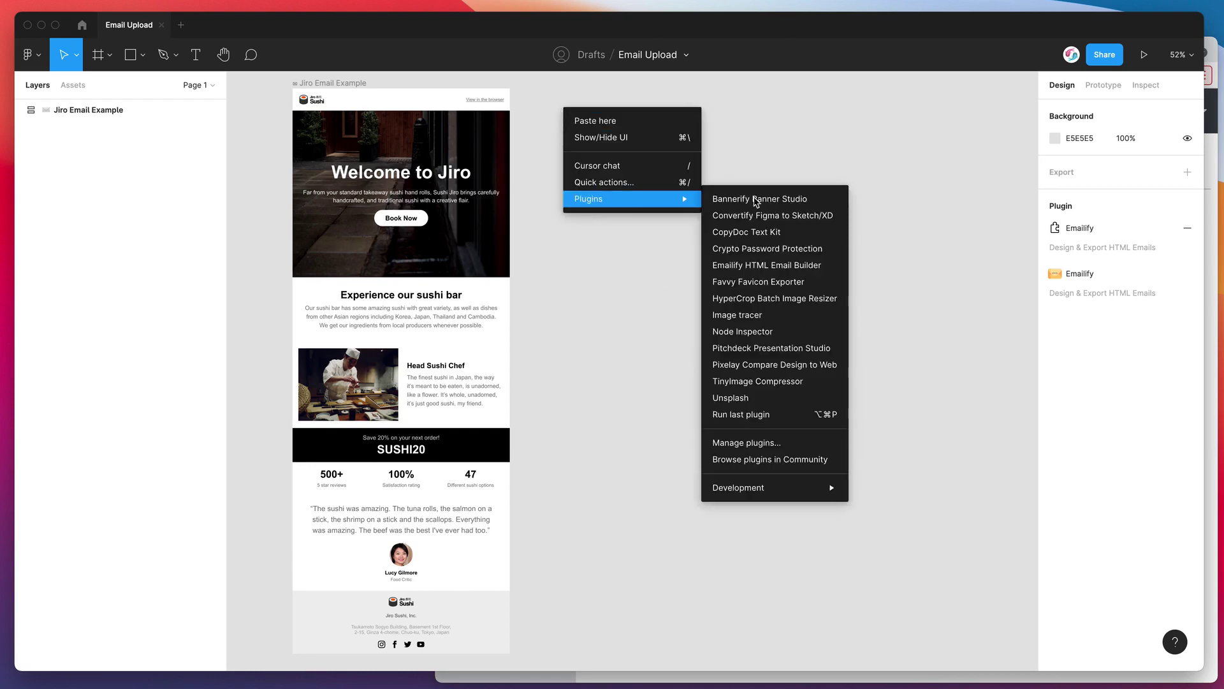
pyautogui.click(736, 268)
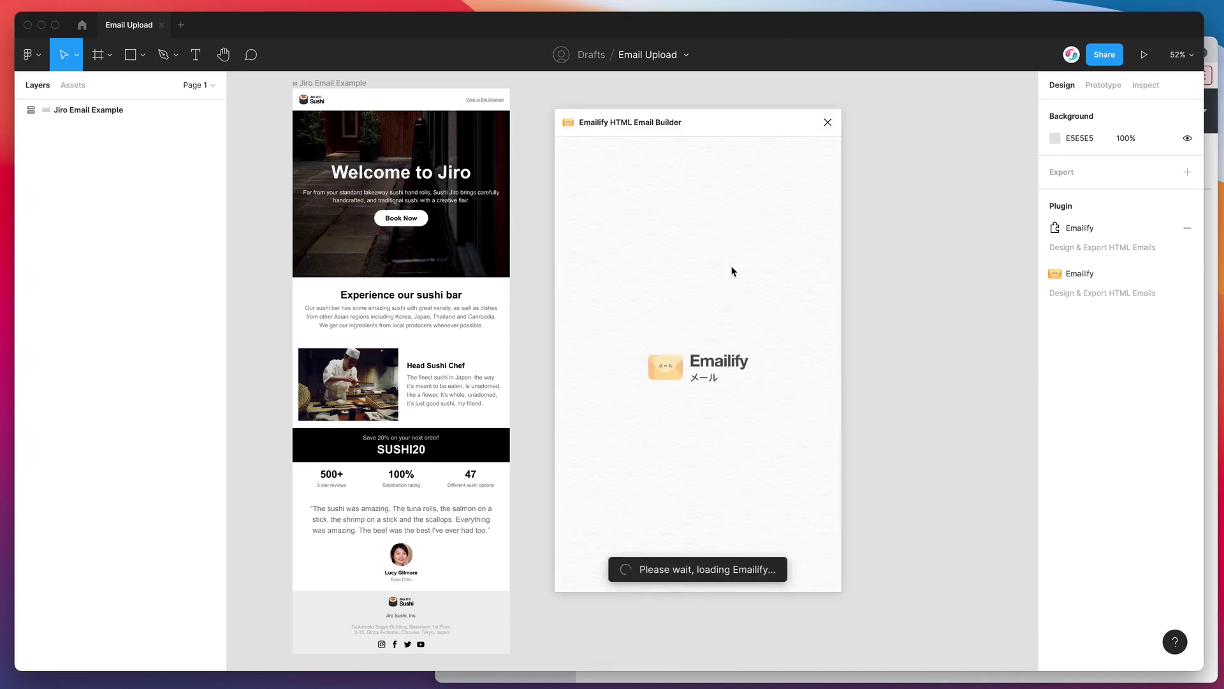
pyautogui.moveTo(686, 127); pyautogui.dragTo(678, 127)
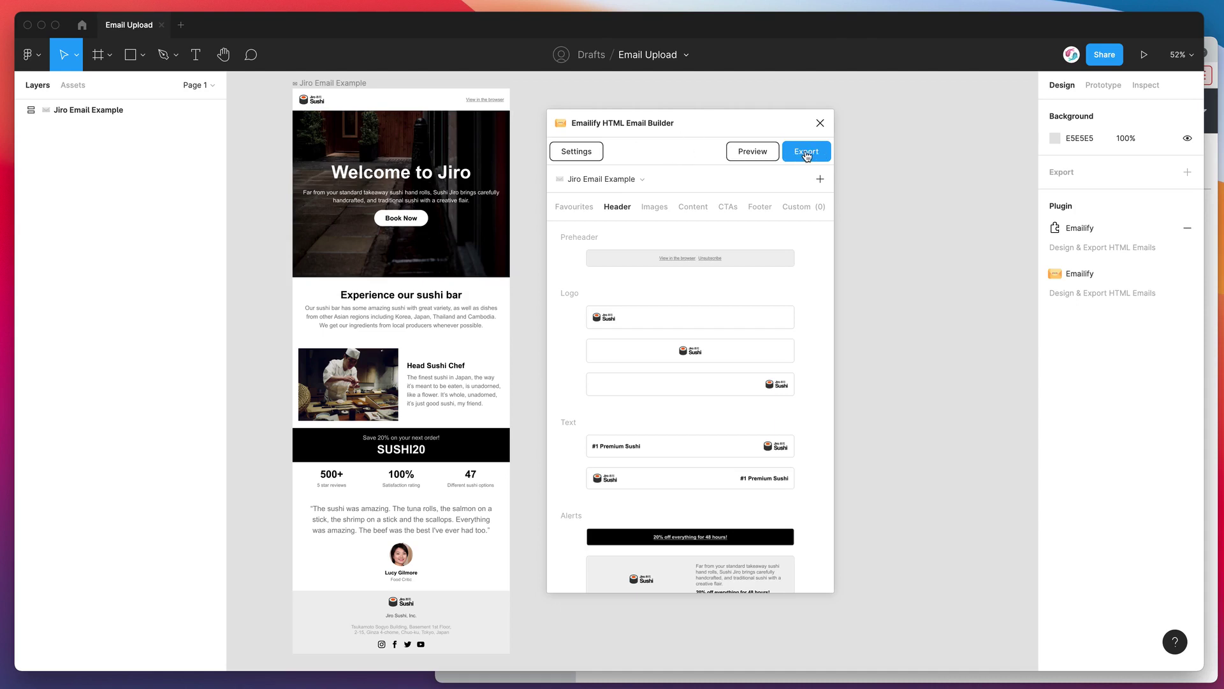
# Change the Emailify export format from HTML to Upload To Platform: Klaviyo.
pyautogui.click(796, 156)
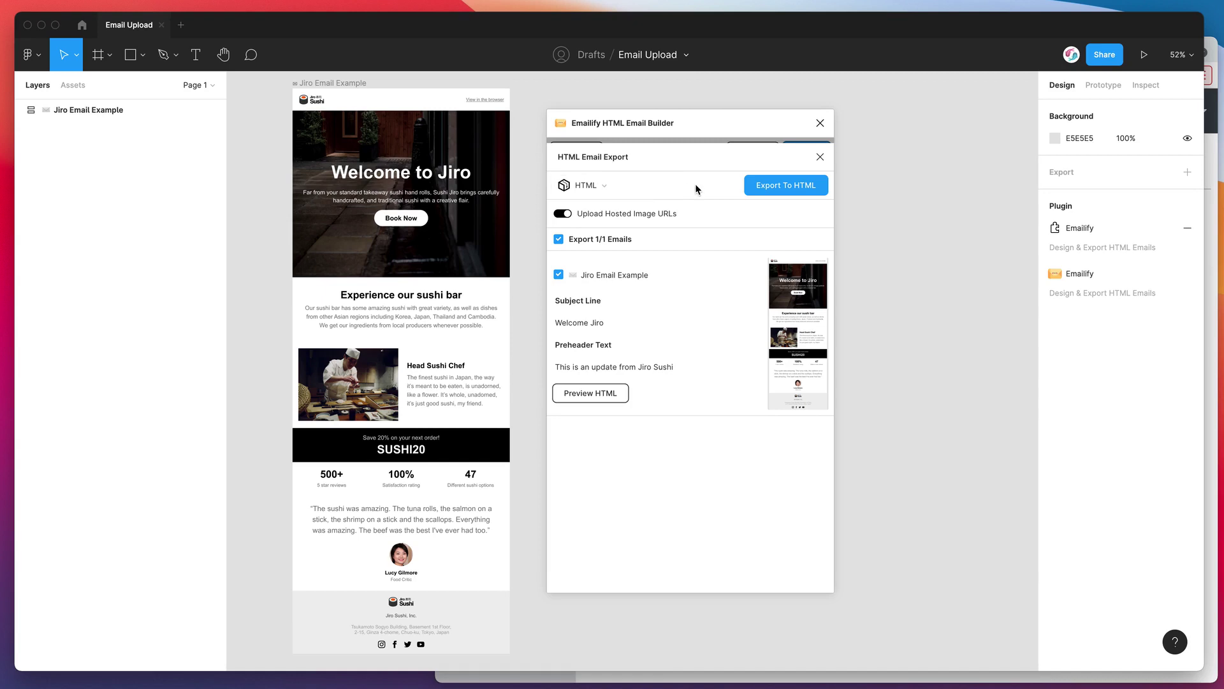
pyautogui.click(602, 186)
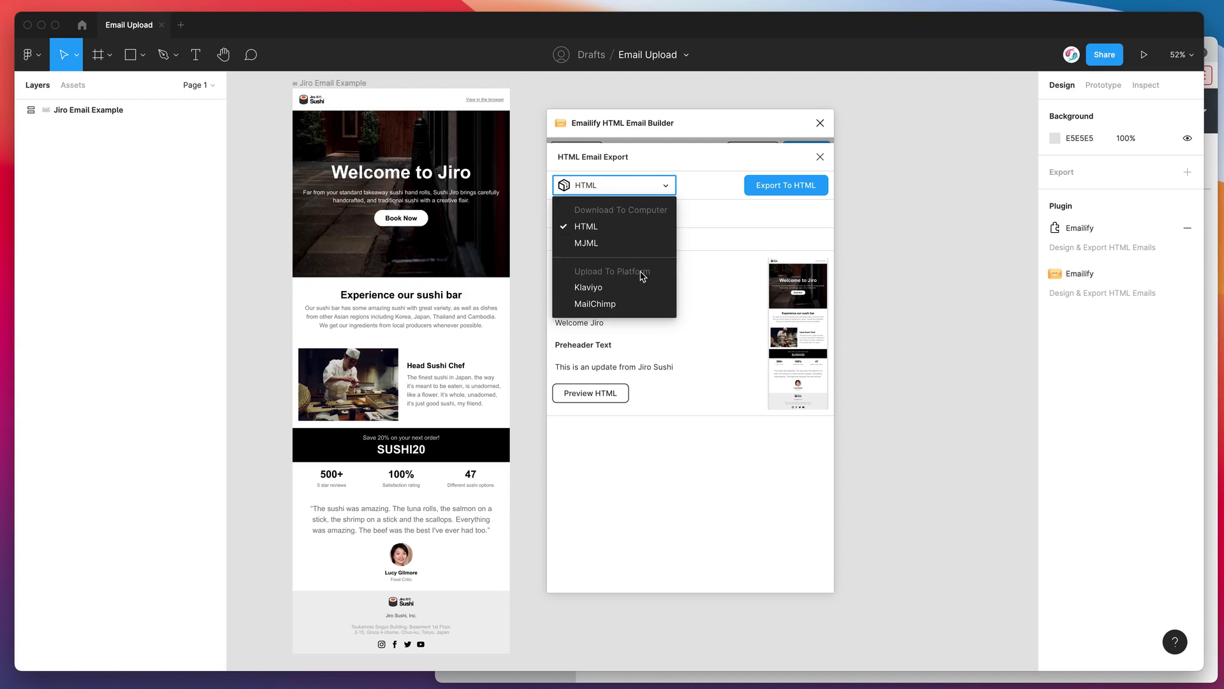
pyautogui.click(590, 290)
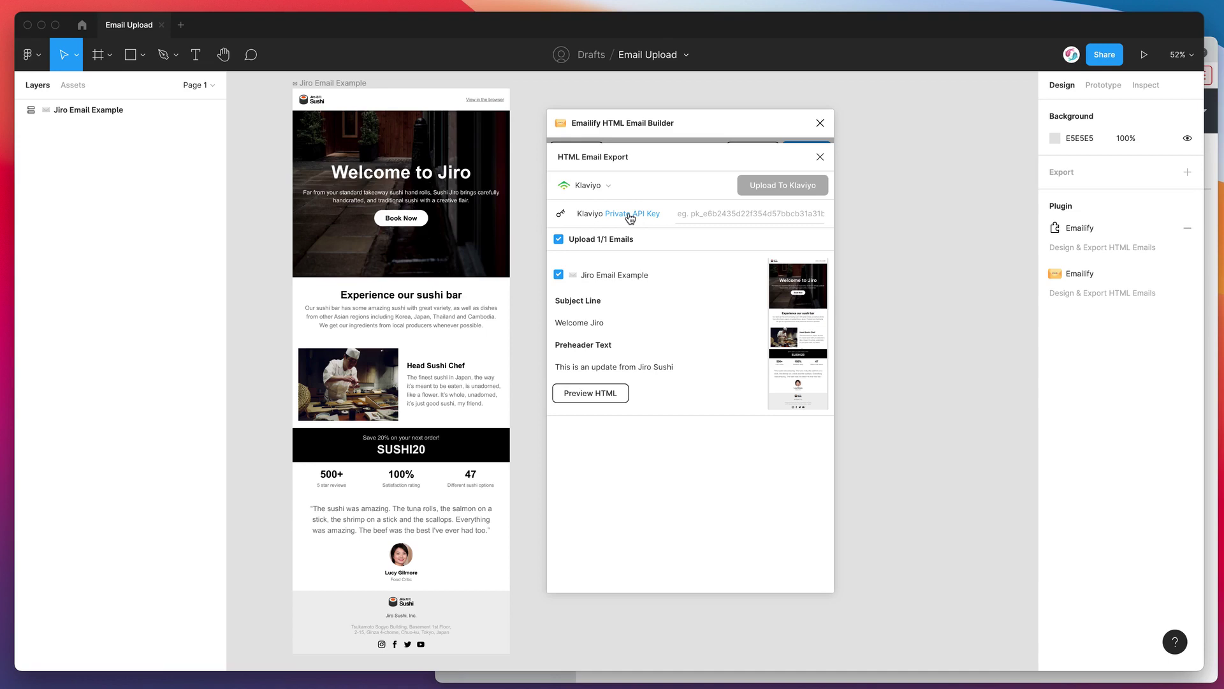
# Create a new private API key under Klaviyo's Account > API Keys and edit its label.
pyautogui.click(654, 213)
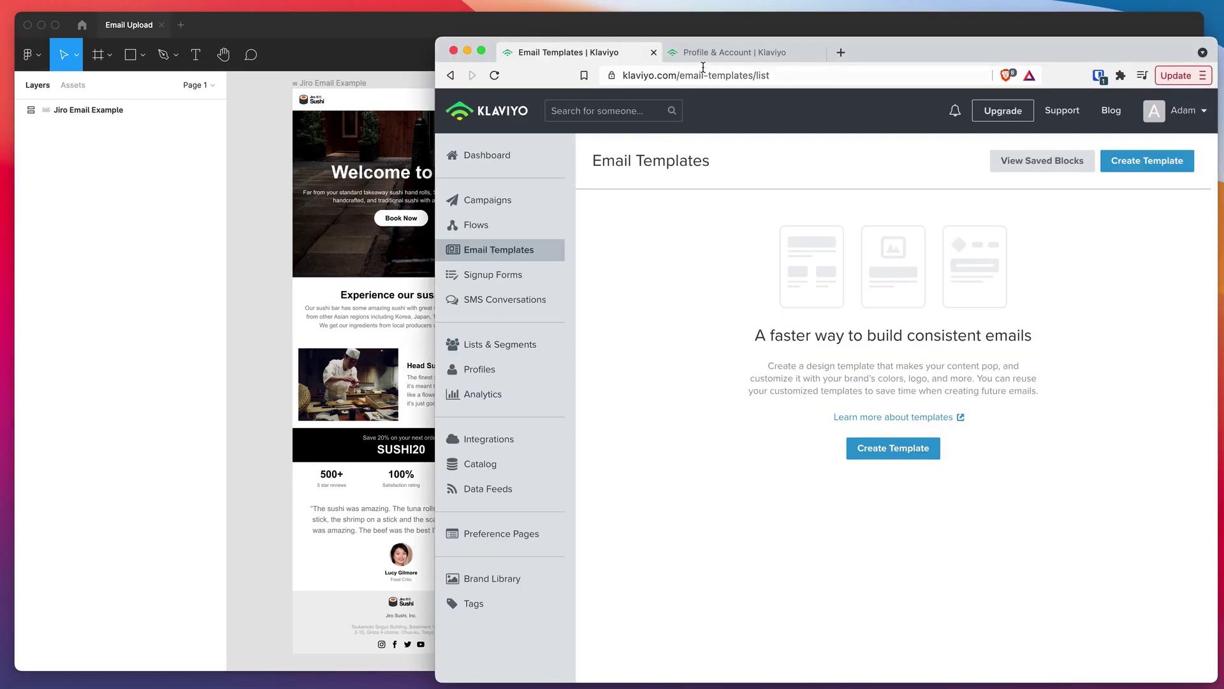
pyautogui.click(702, 55)
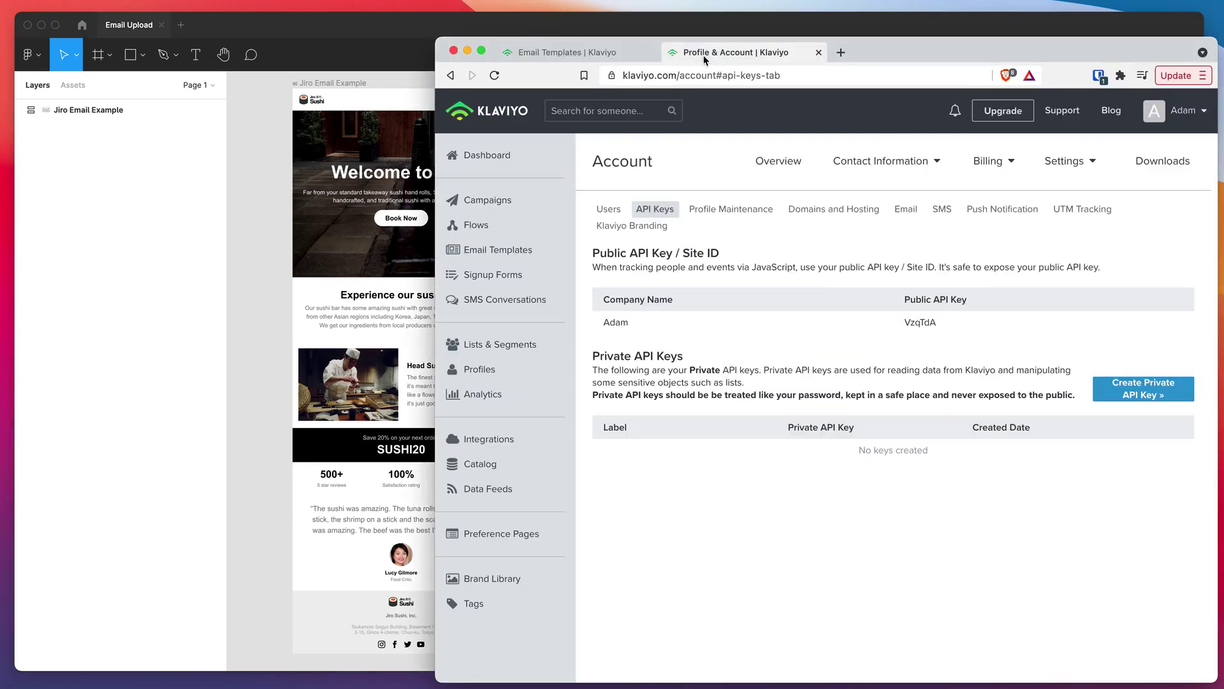
pyautogui.click(1133, 391)
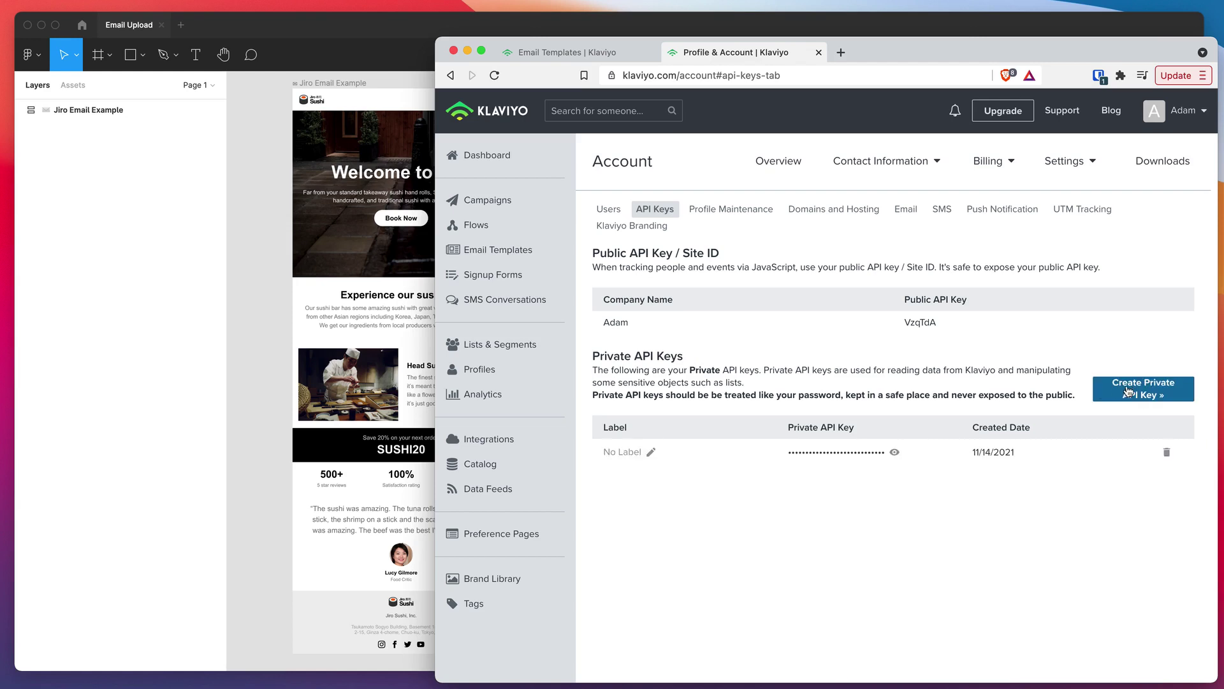
pyautogui.click(653, 452)
# Save the new private API key's label as 'Emailify (Figma Plugin)'.
pyautogui.click(743, 237)
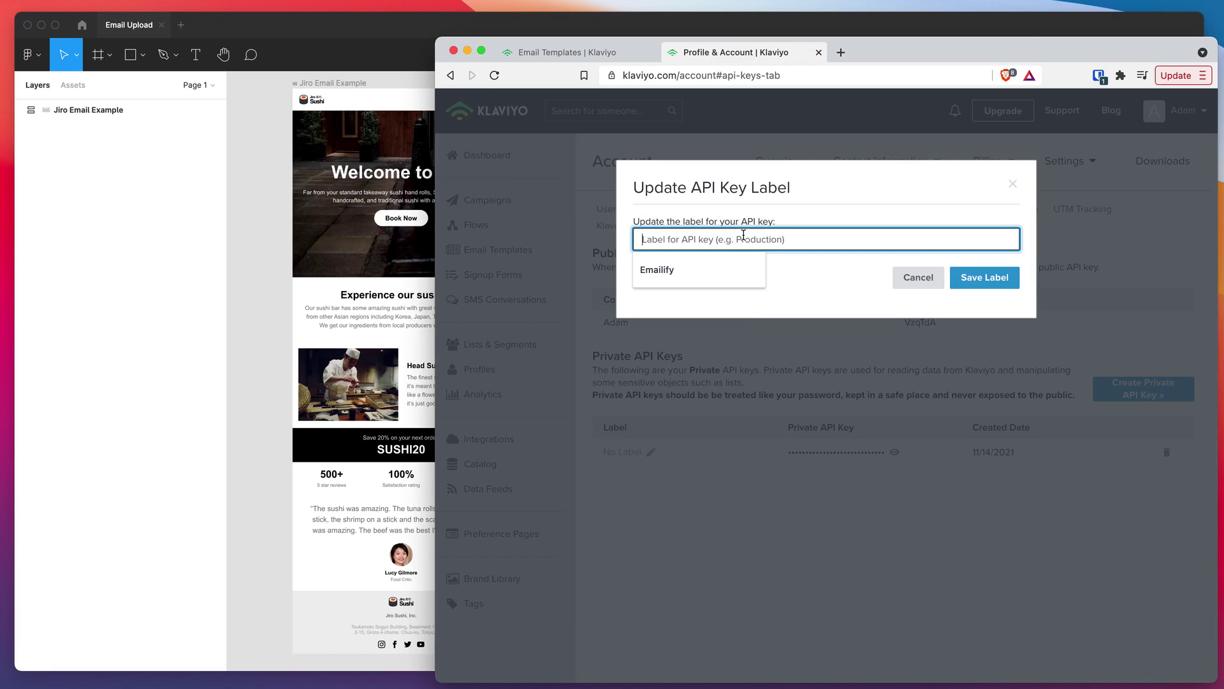
pyautogui.write('Emailify ')
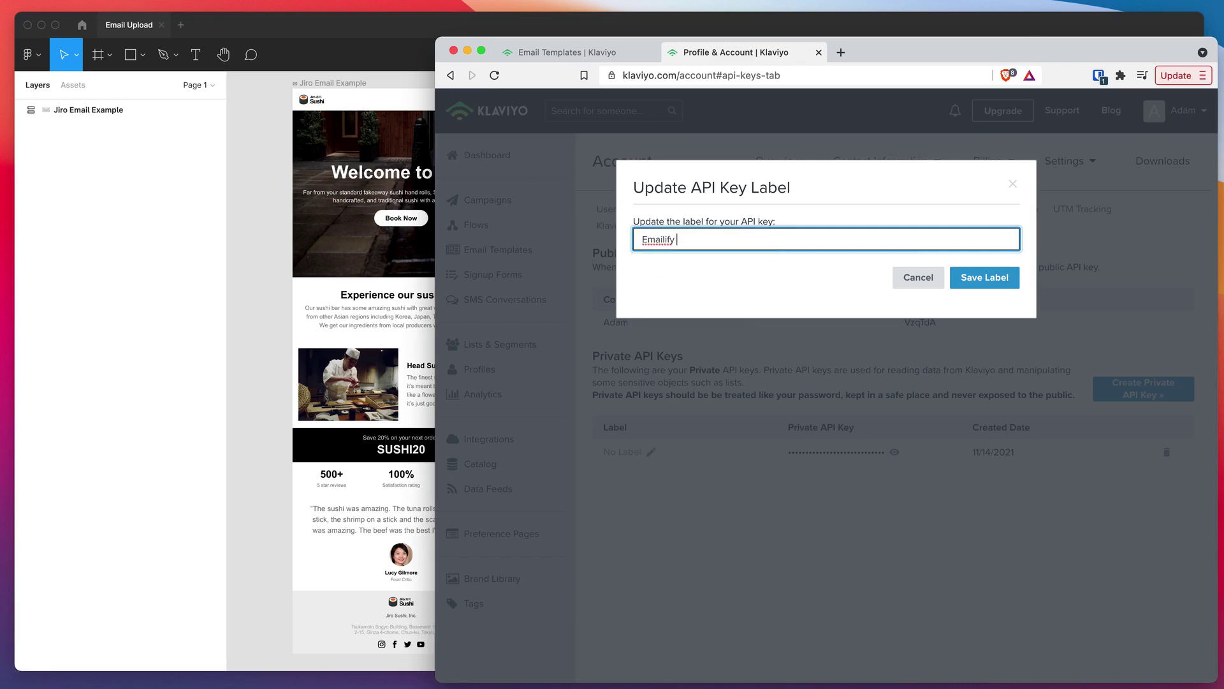
pyautogui.write('(Figma Plugin')
pyautogui.click(977, 280)
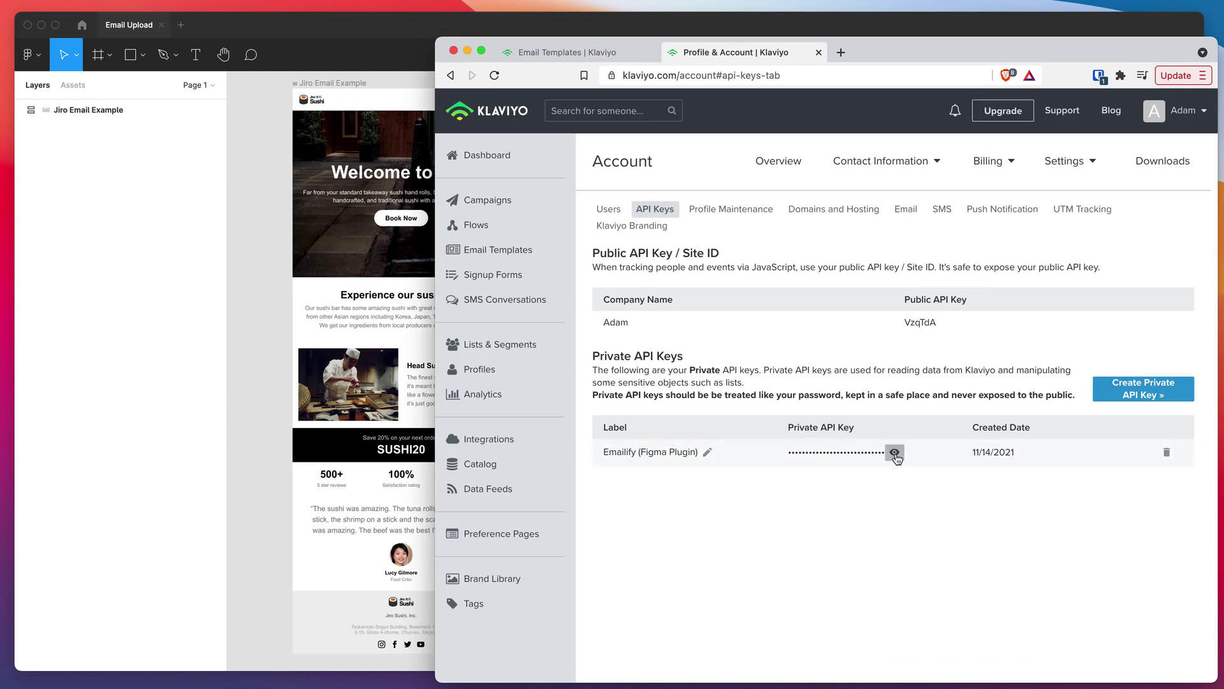
# Reveal the hidden private API key and select the whole key to copy it.
pyautogui.click(895, 453)
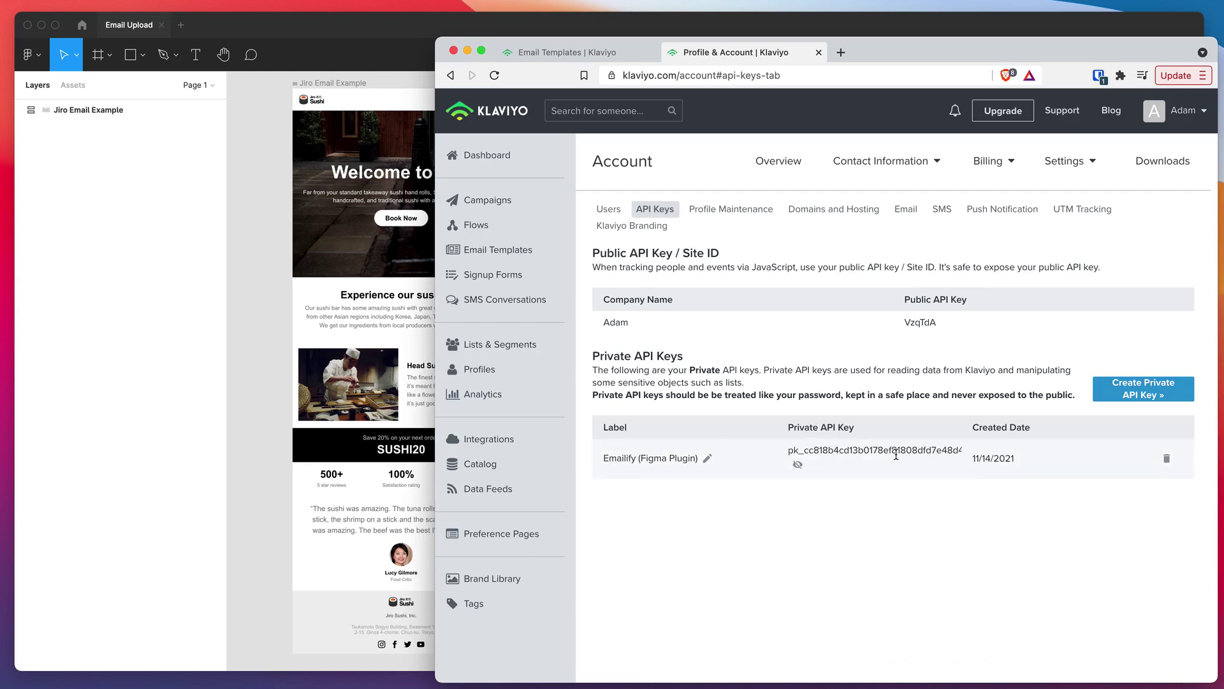
pyautogui.click(790, 450)
pyautogui.moveTo(790, 450); pyautogui.dragTo(960, 451)
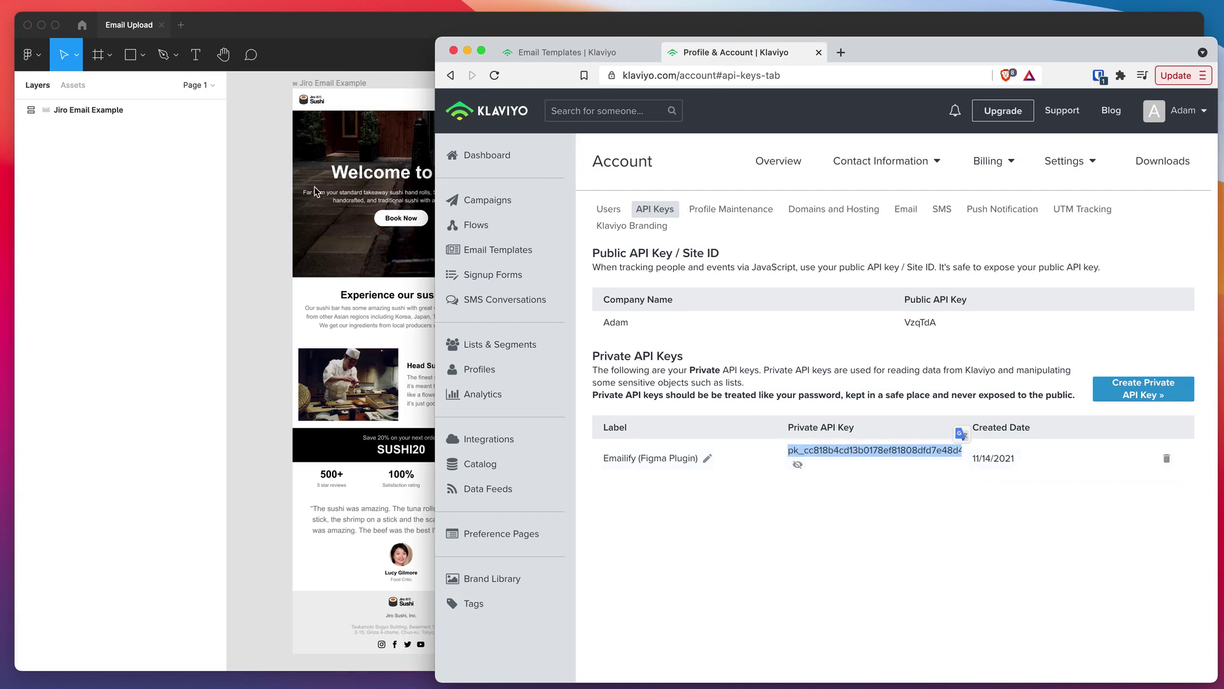
pyautogui.click(411, 179)
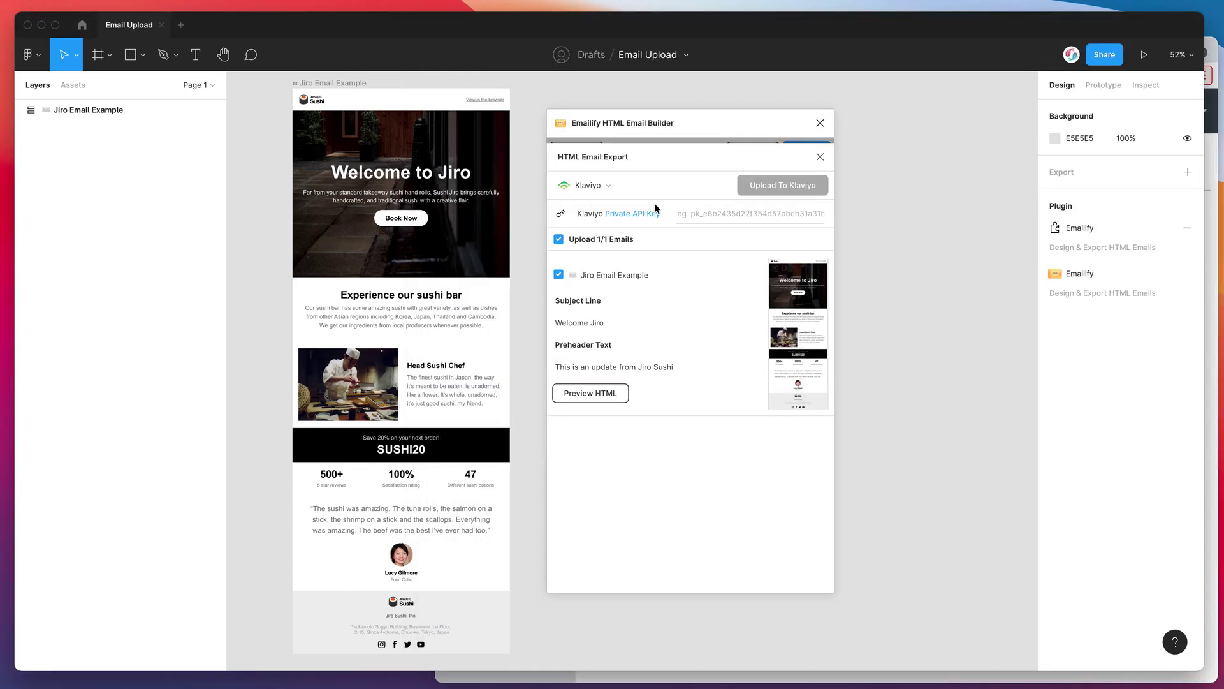
# Paste the copied key into Emailify's Klaviyo Private API Key field.
pyautogui.click(682, 215)
pyautogui.press('super+v')
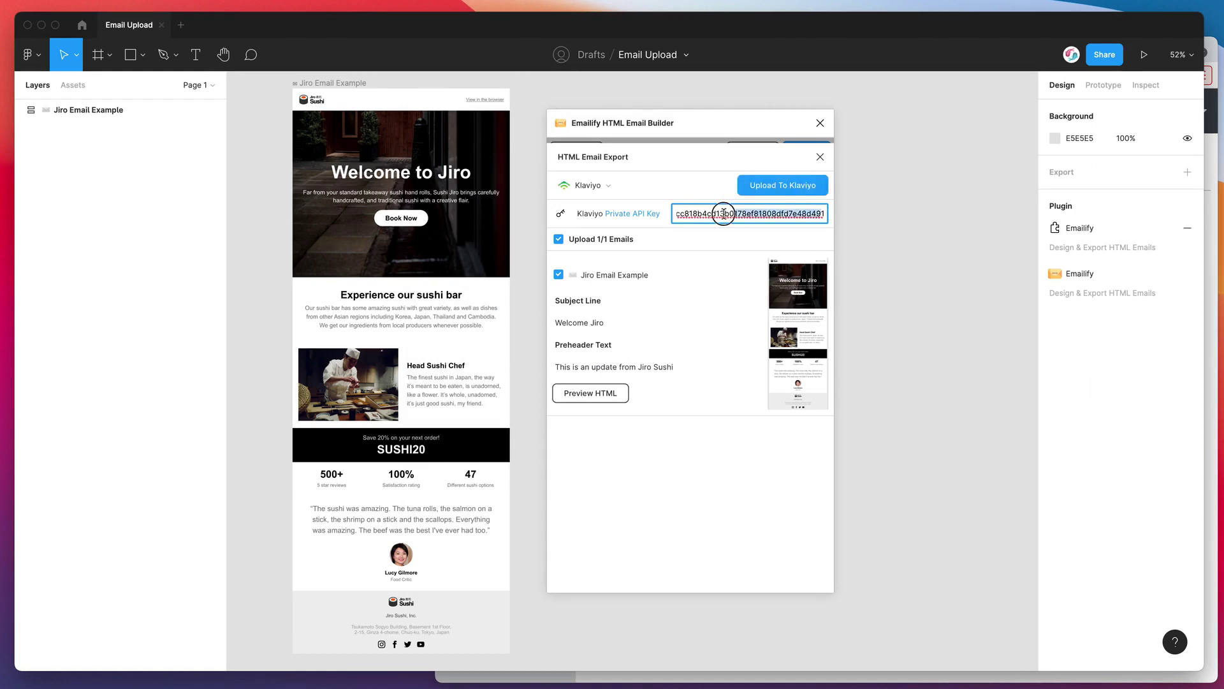
pyautogui.moveTo(724, 213); pyautogui.dragTo(665, 218)
pyautogui.click(685, 230)
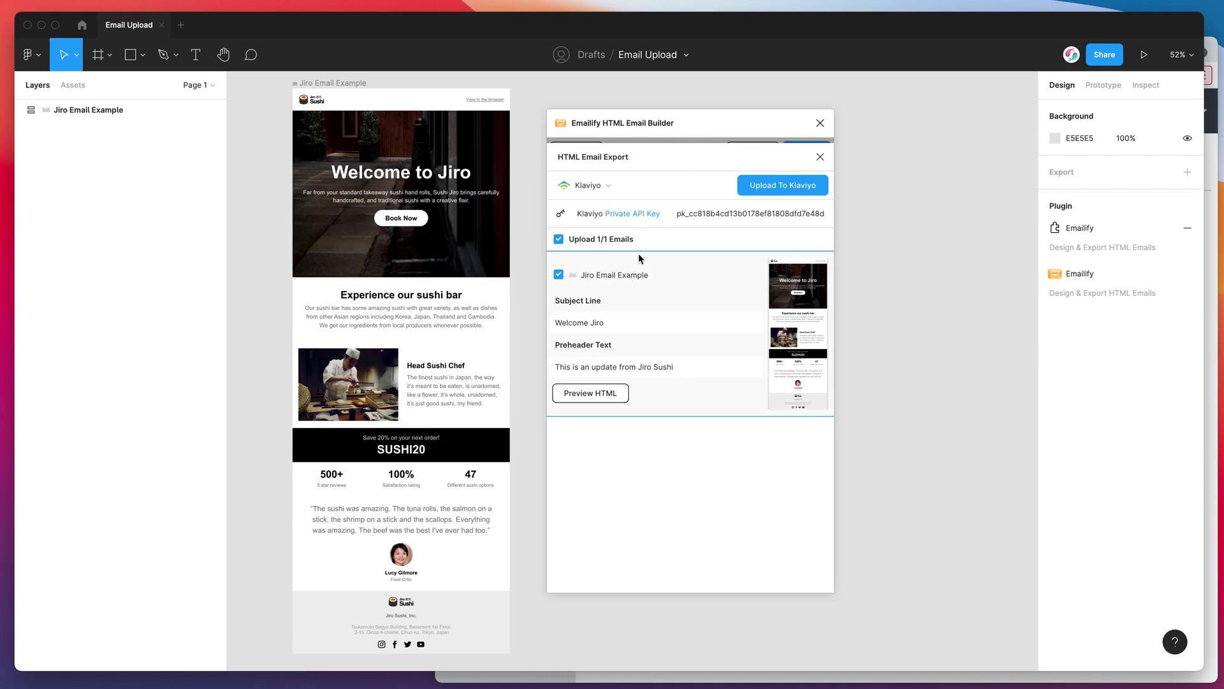
# Run Upload To Klaviyo for the Jiro Email Example and wait for the success message.
pyautogui.click(769, 187)
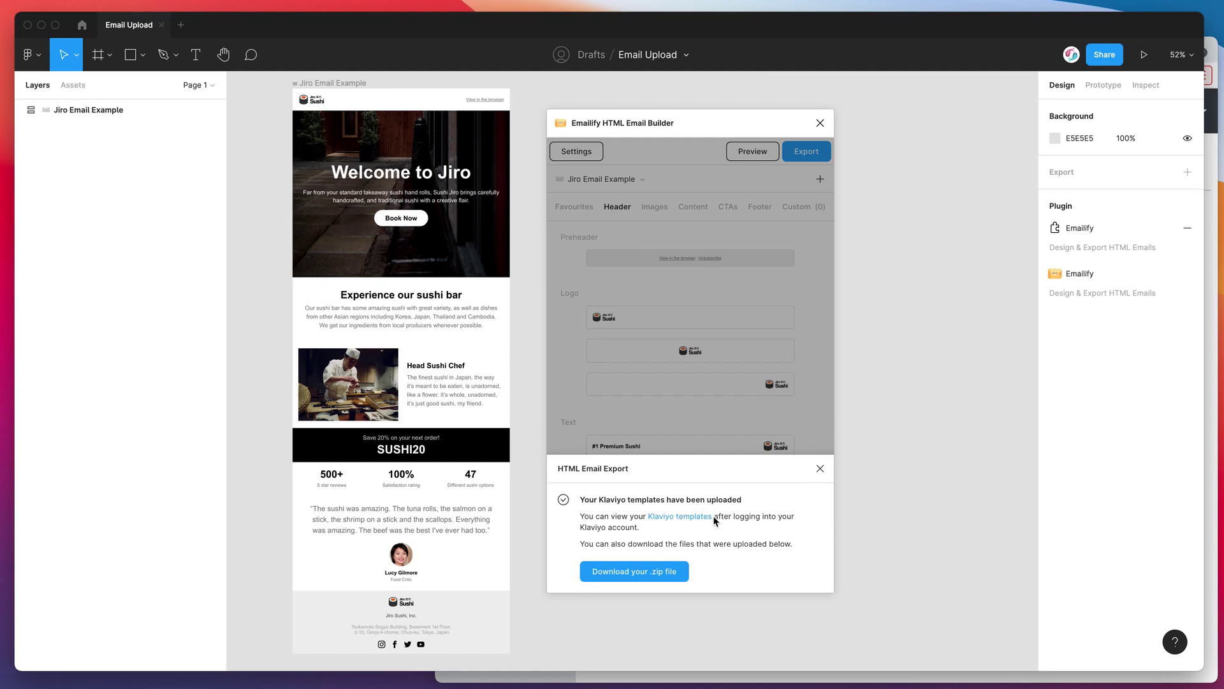
# Reload Klaviyo's Email Templates list and open the new Welcome Jiro template.
pyautogui.click(1211, 501)
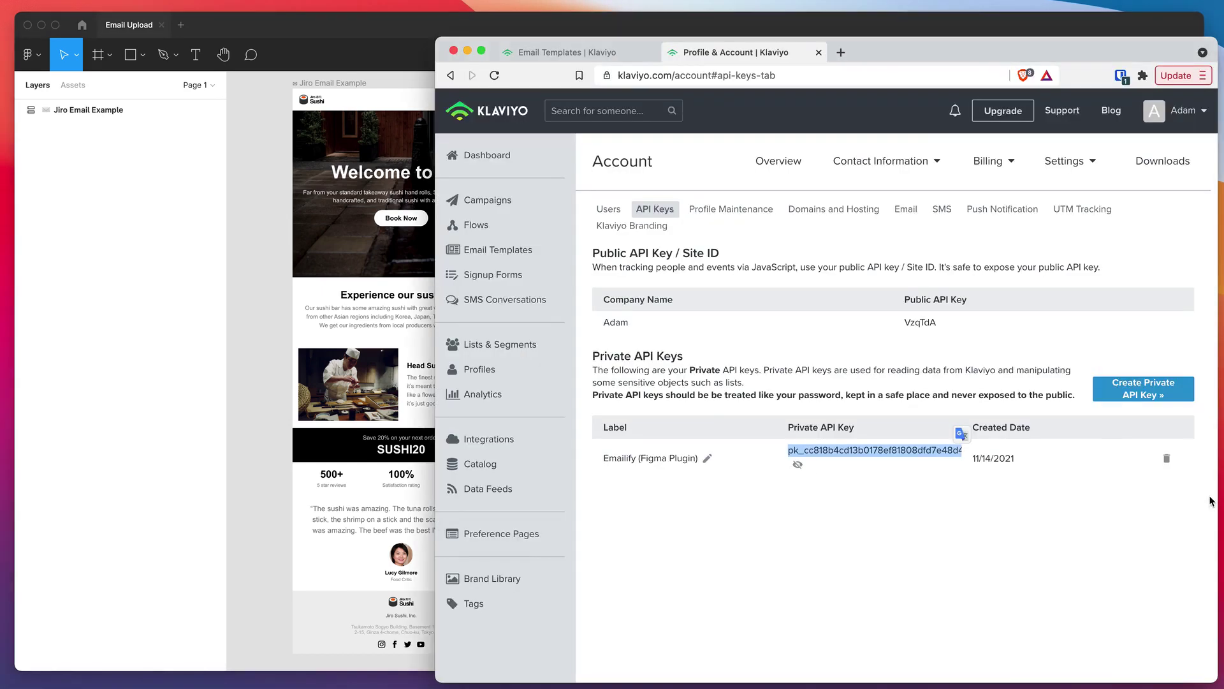
pyautogui.click(579, 56)
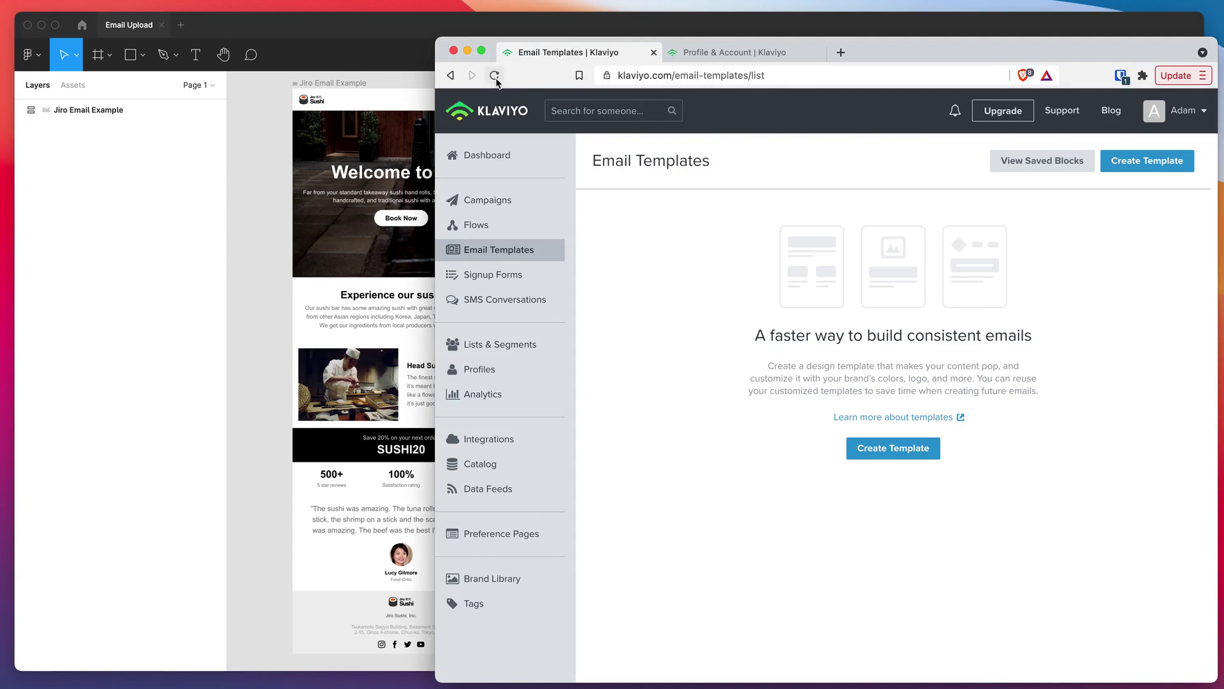
pyautogui.click(494, 75)
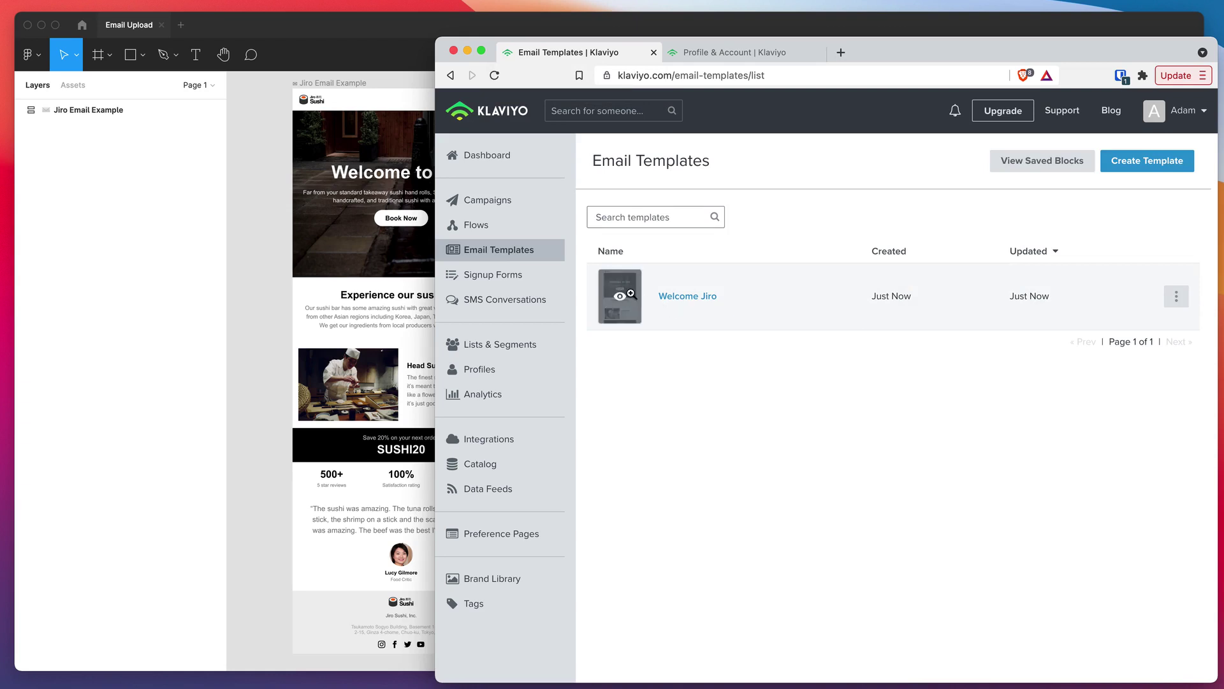
pyautogui.click(673, 299)
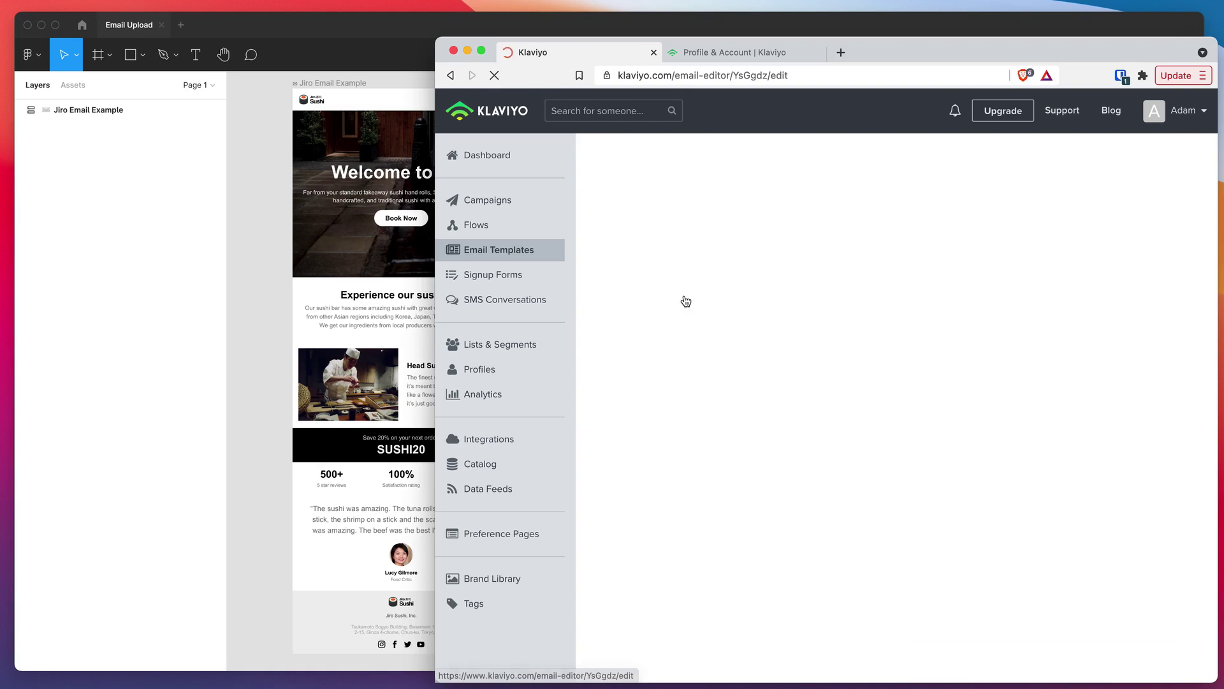
pyautogui.moveTo(915, 46); pyautogui.dragTo(911, 36)
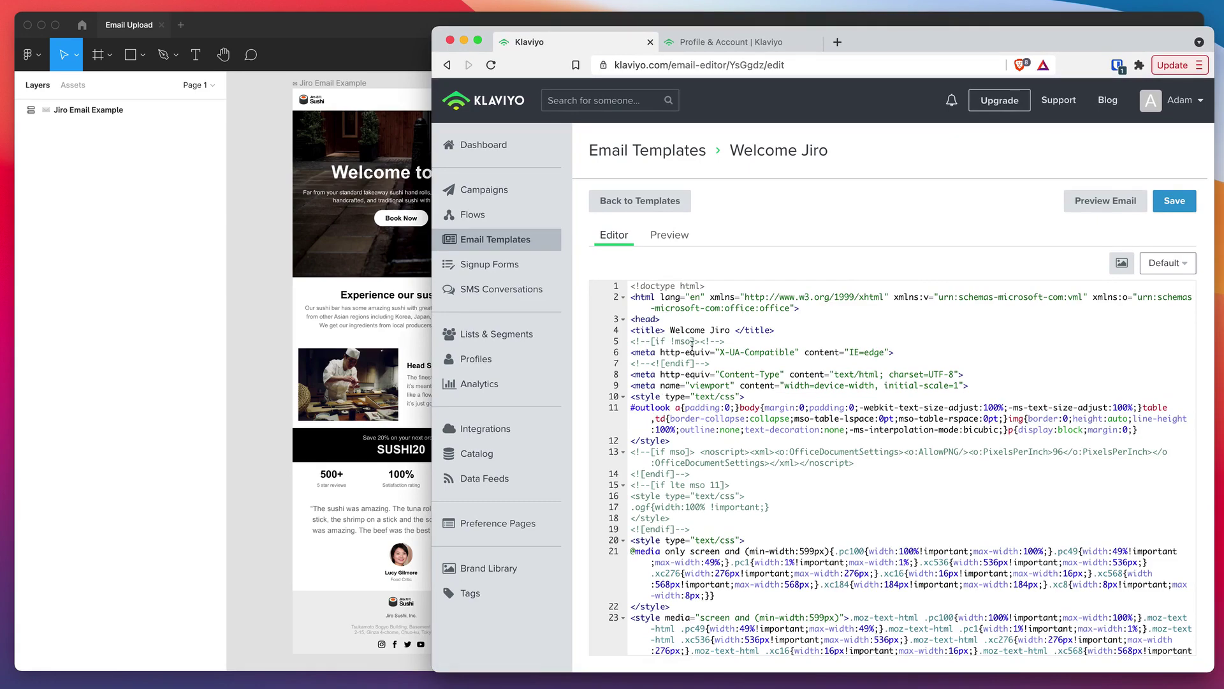
pyautogui.scroll(-20, 692, 347)
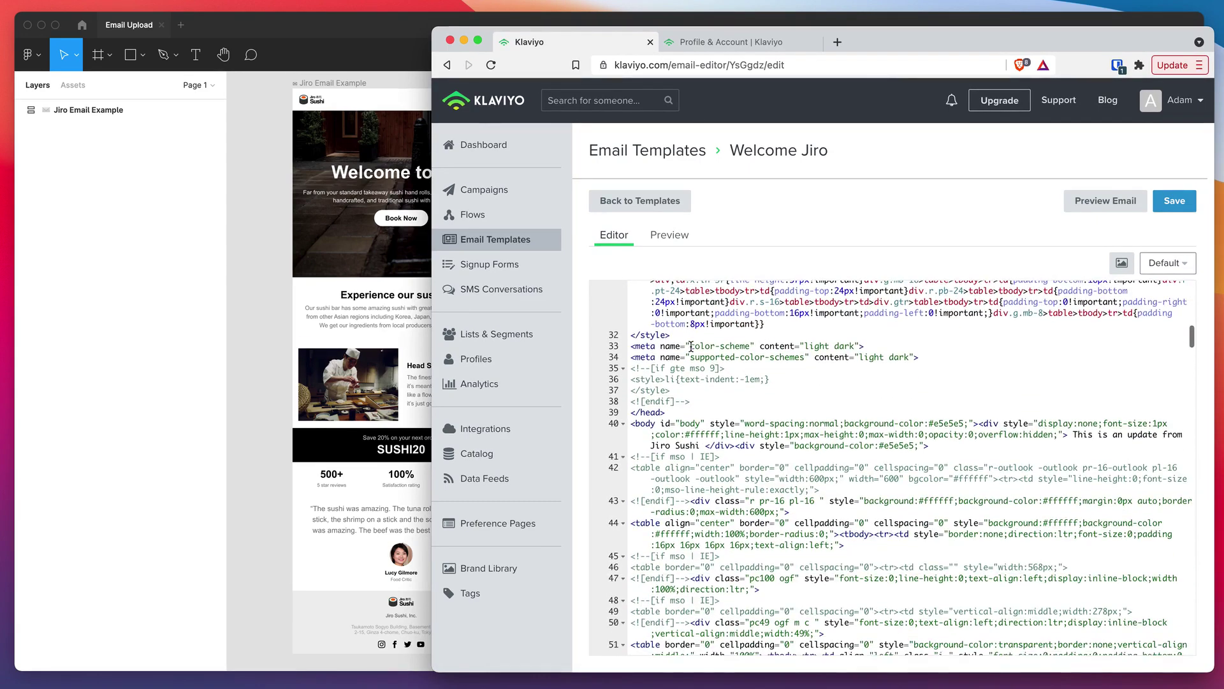
pyautogui.scroll(-15, 691, 347)
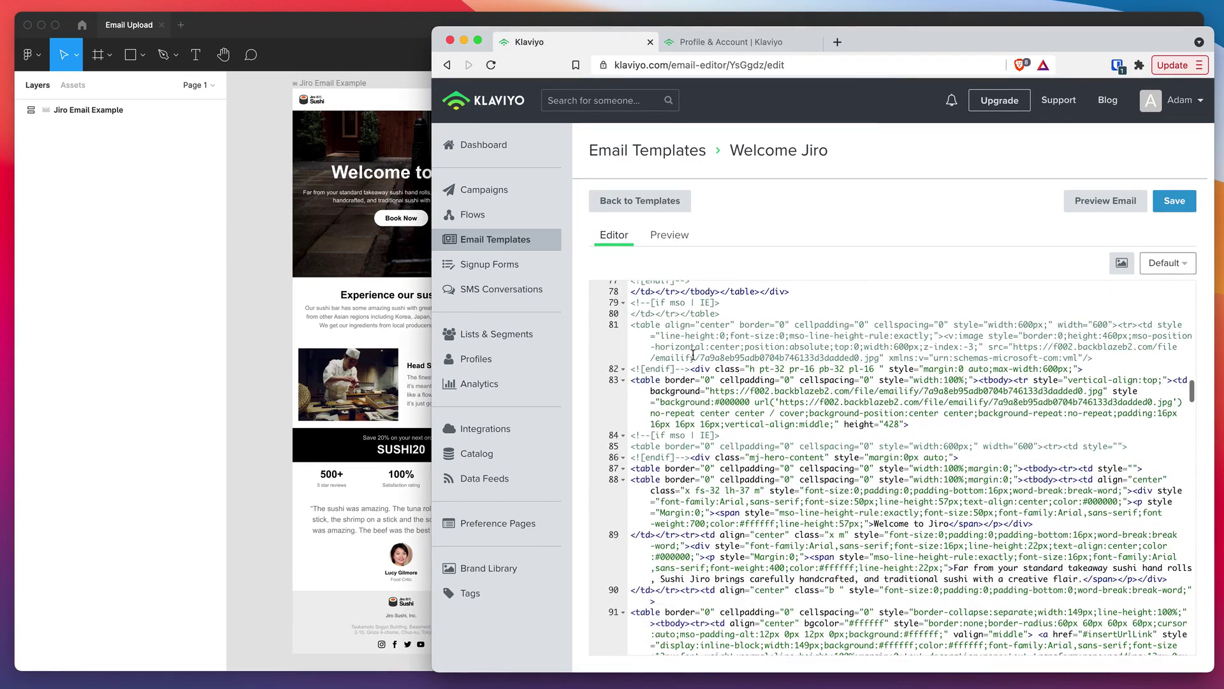
pyautogui.scroll(-6, 693, 355)
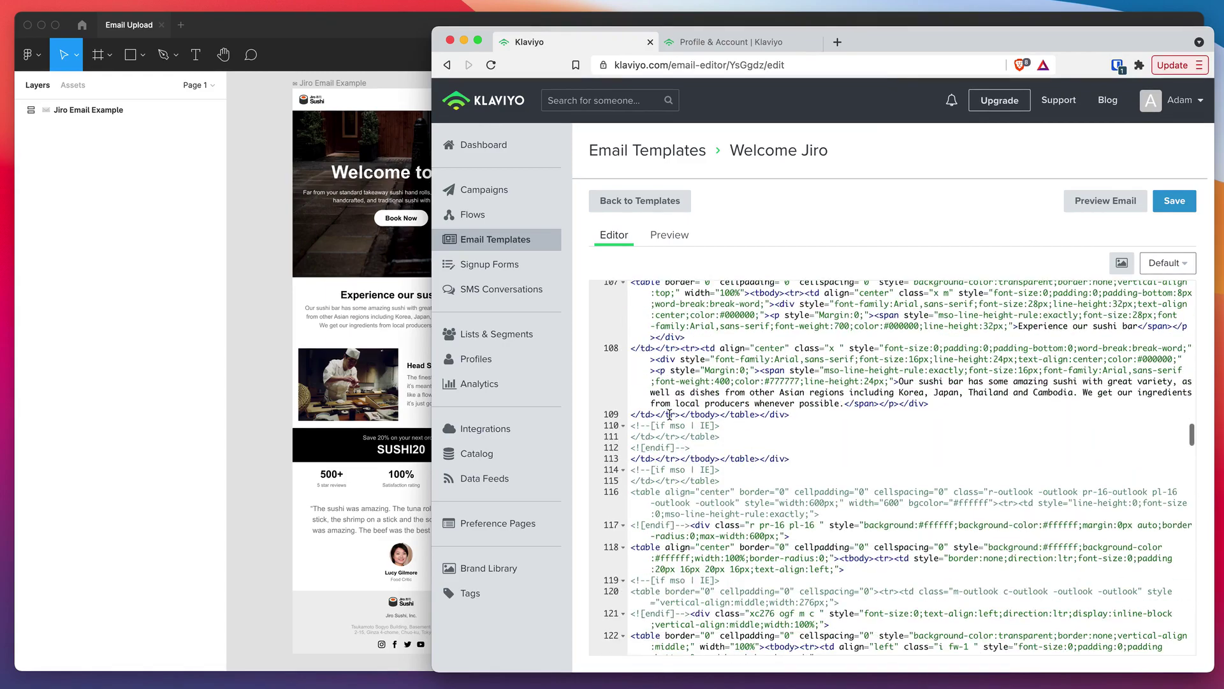
pyautogui.scroll(-10, 748, 355)
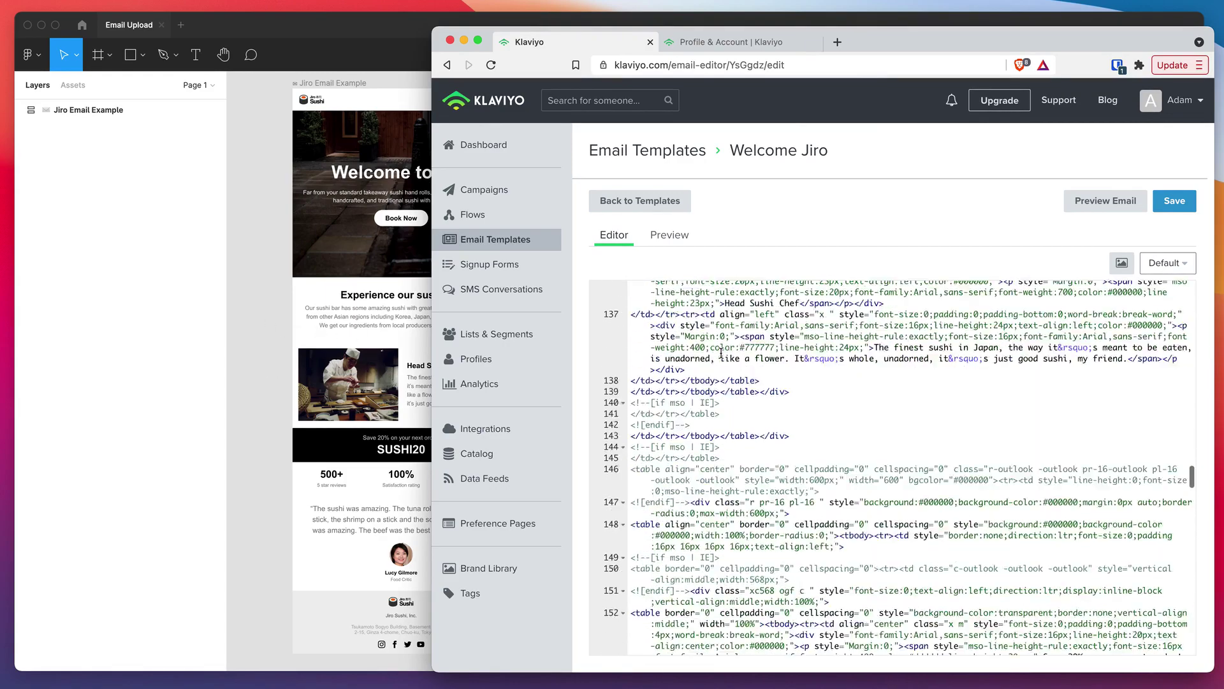
pyautogui.scroll(-20, 721, 352)
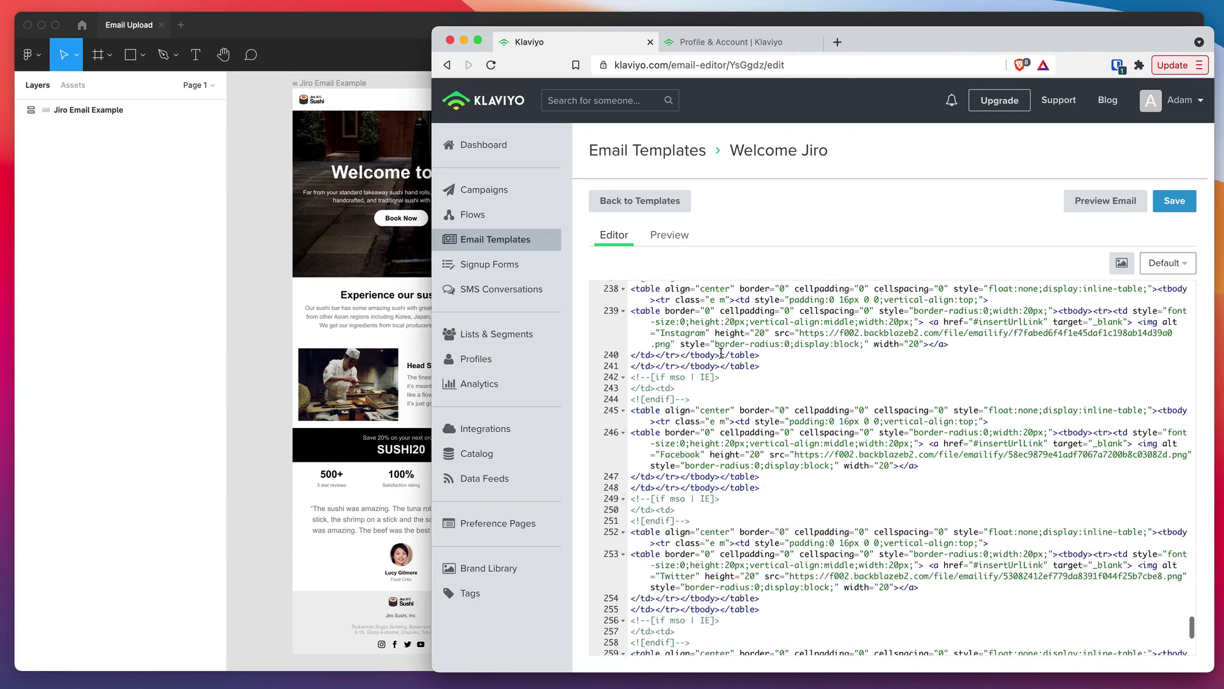
pyautogui.scroll(10, 721, 353)
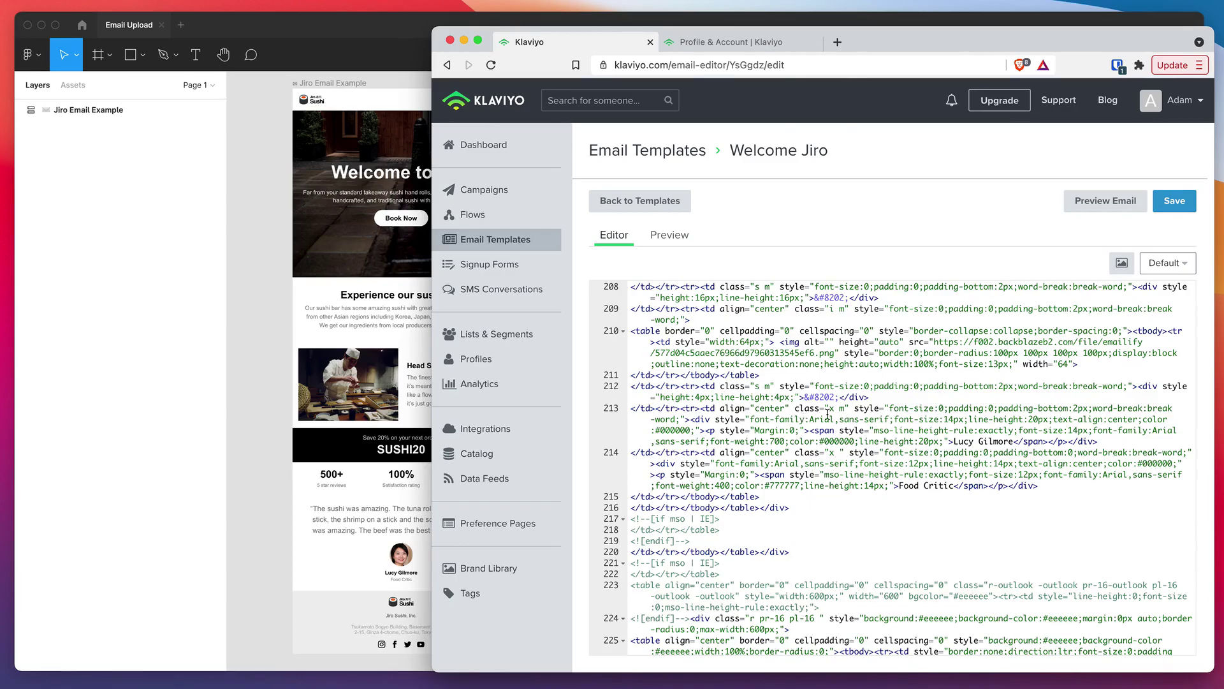
pyautogui.scroll(20, 827, 413)
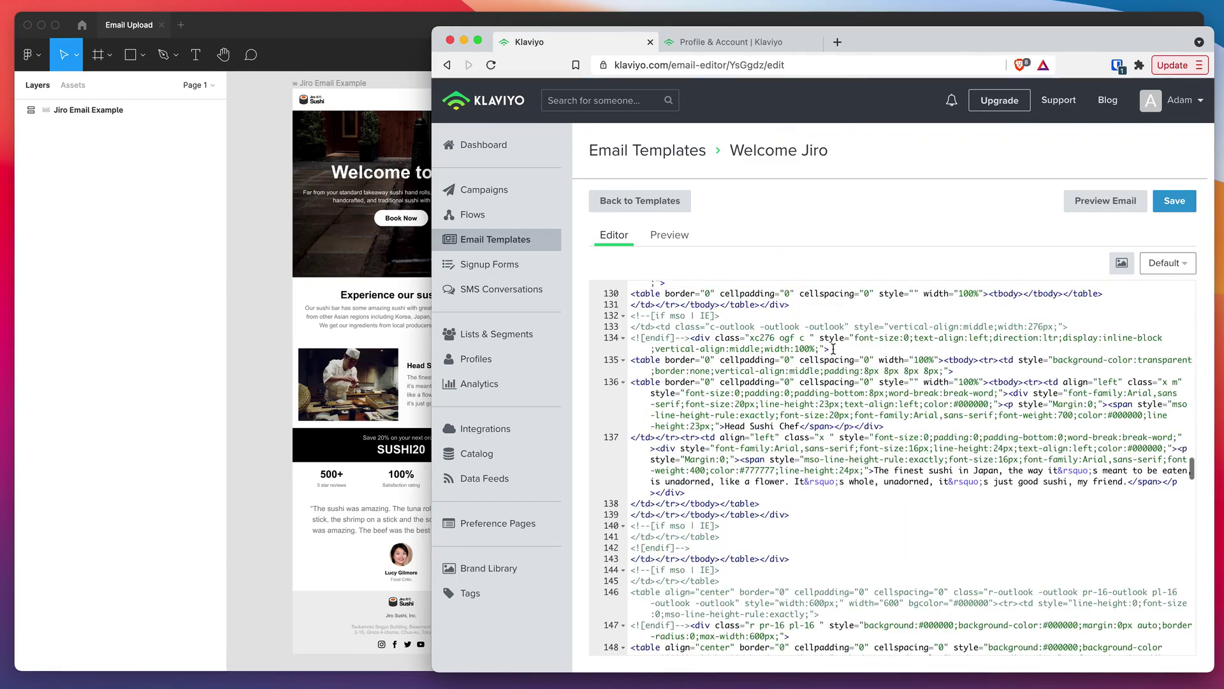
pyautogui.scroll(20, 832, 349)
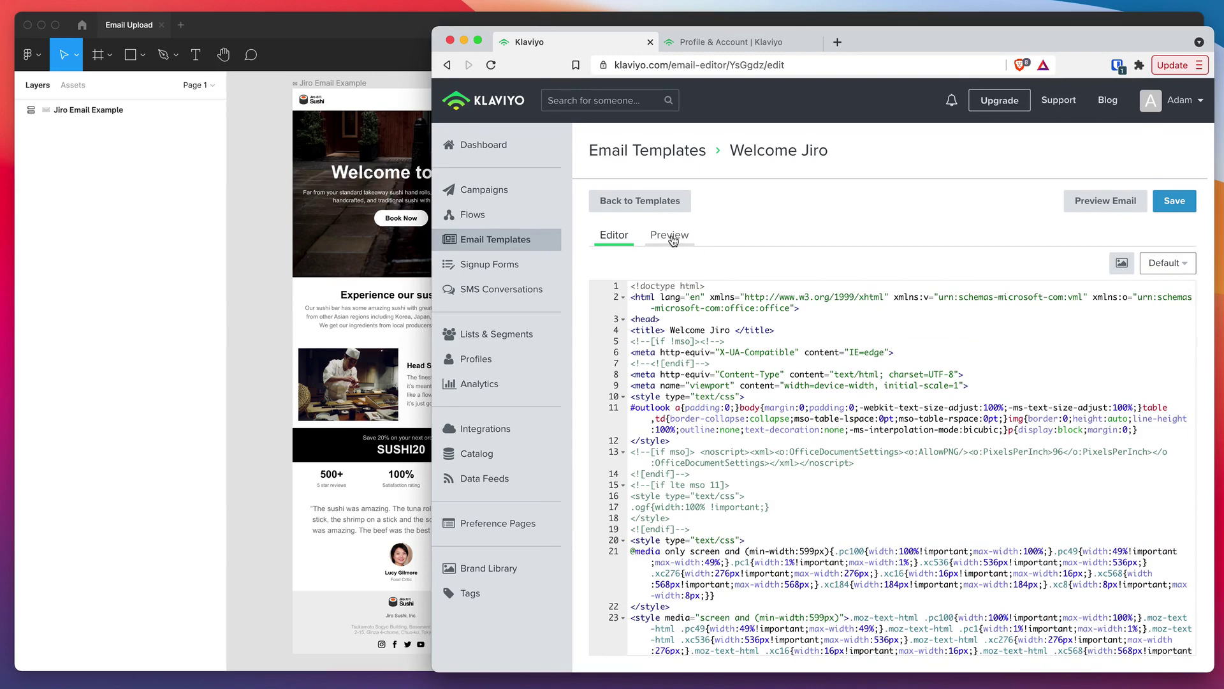
# Preview the Welcome Jiro email and scroll down through its sections to the footer.
pyautogui.click(671, 236)
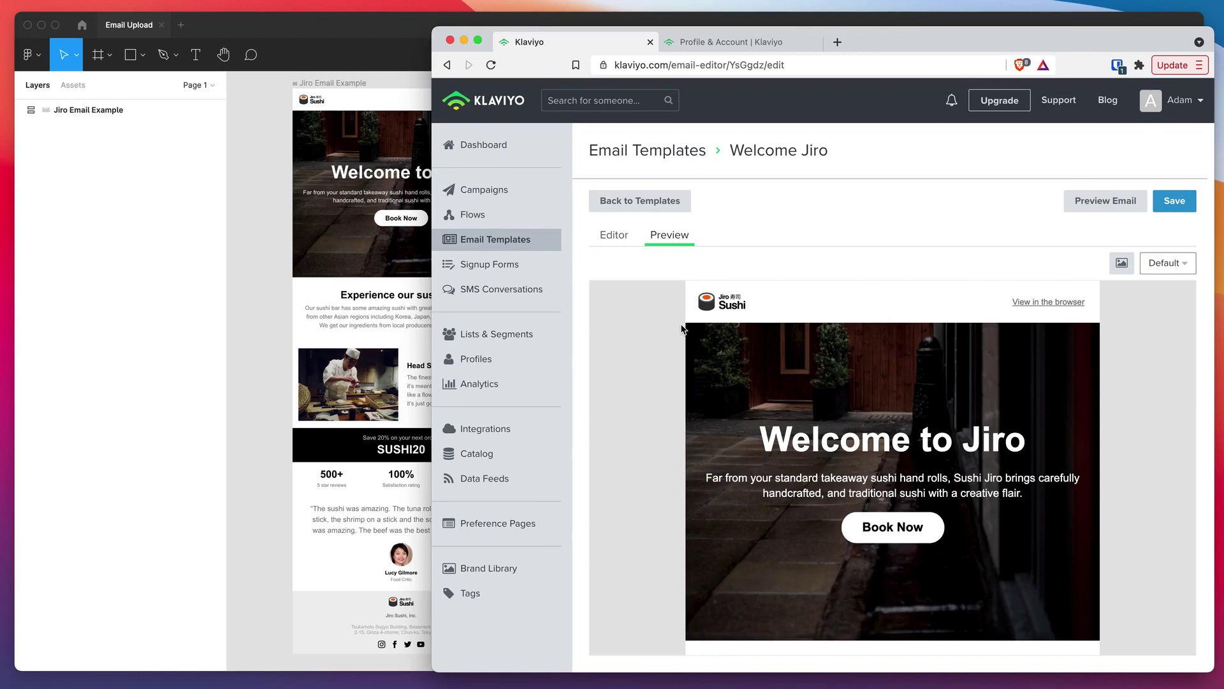
pyautogui.scroll(-2, 661, 319)
pyautogui.moveTo(759, 384); pyautogui.dragTo(1042, 468)
pyautogui.click(751, 381)
pyautogui.scroll(-4, 748, 378)
pyautogui.scroll(-3, 748, 378)
pyautogui.click(882, 419)
pyautogui.scroll(-1, 848, 411)
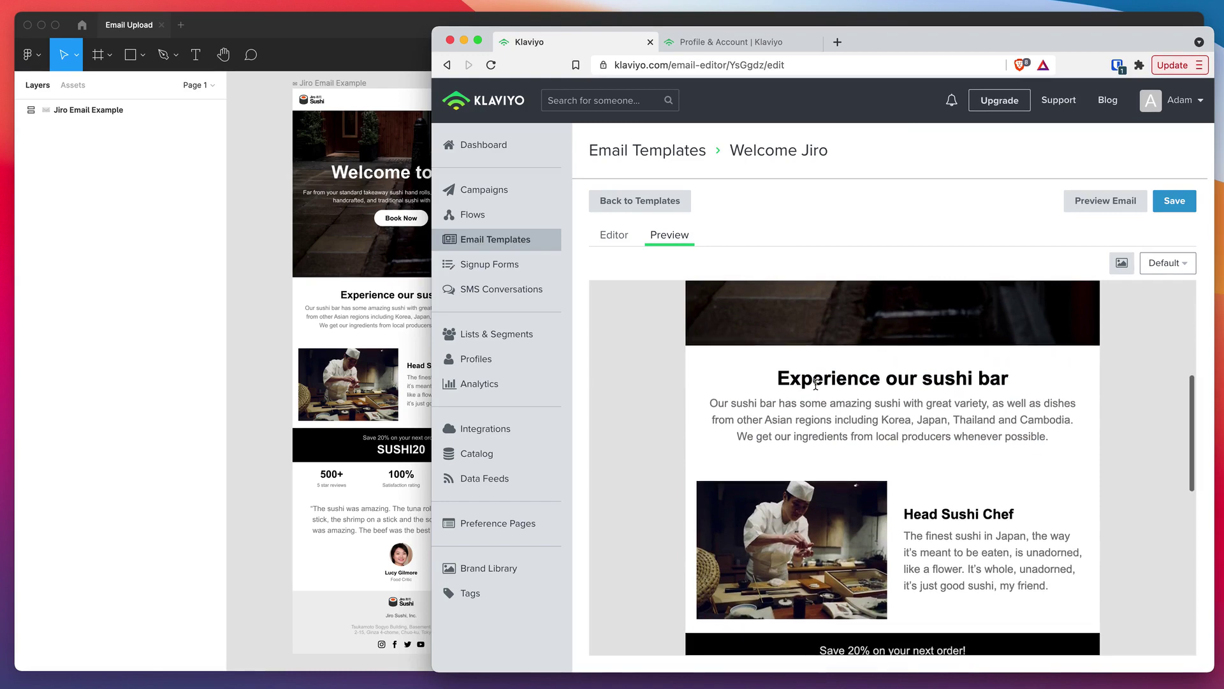
pyautogui.moveTo(831, 405); pyautogui.dragTo(694, 344)
pyautogui.scroll(-4, 1007, 436)
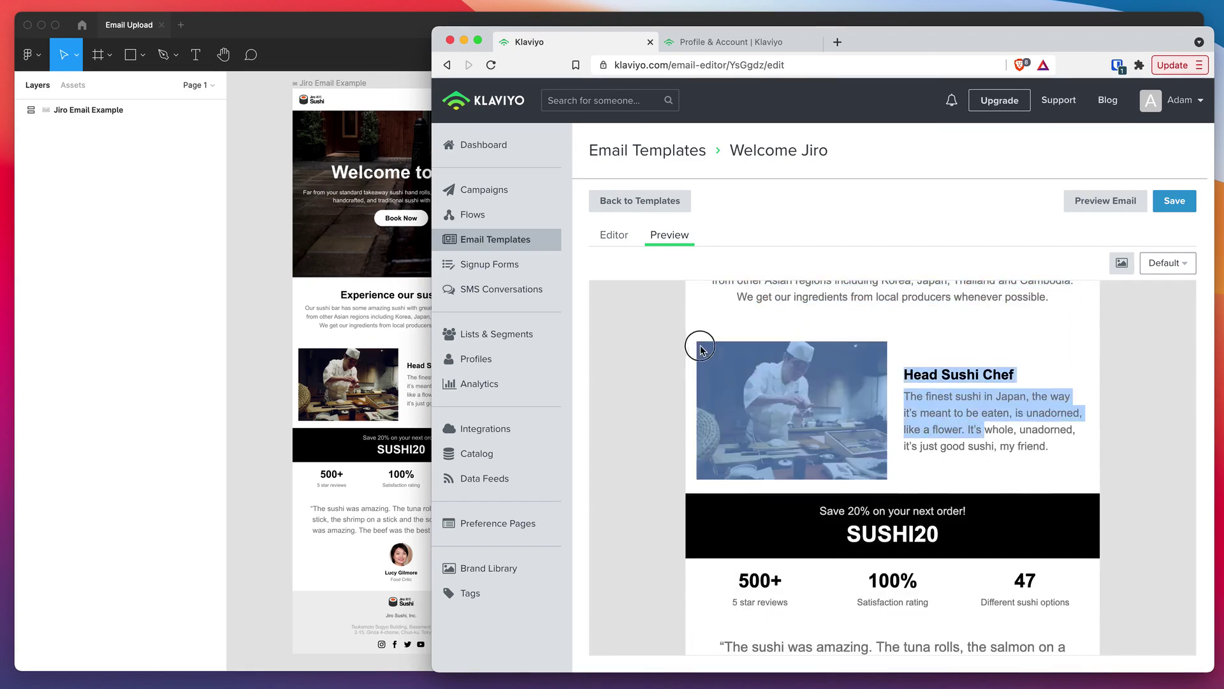
pyautogui.click(707, 332)
pyautogui.scroll(-2, 714, 350)
pyautogui.scroll(-5, 823, 394)
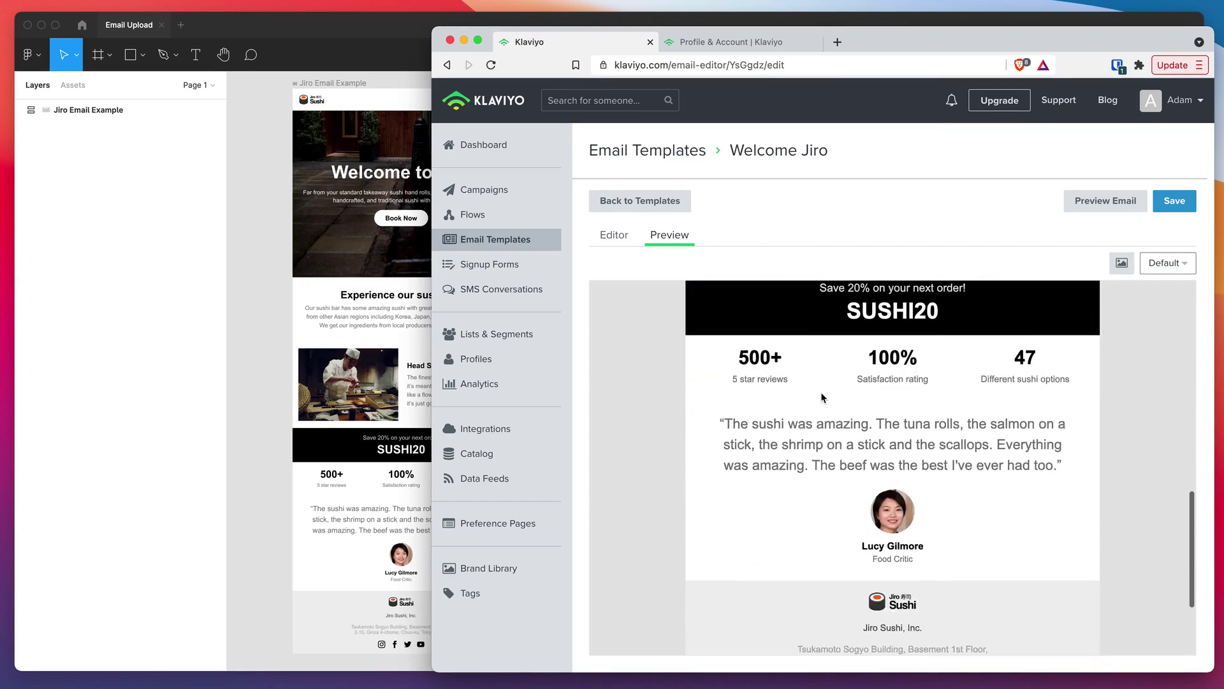
# Scroll back to the top, then toggle to the HTML editor and back to Preview.
pyautogui.scroll(5, 821, 393)
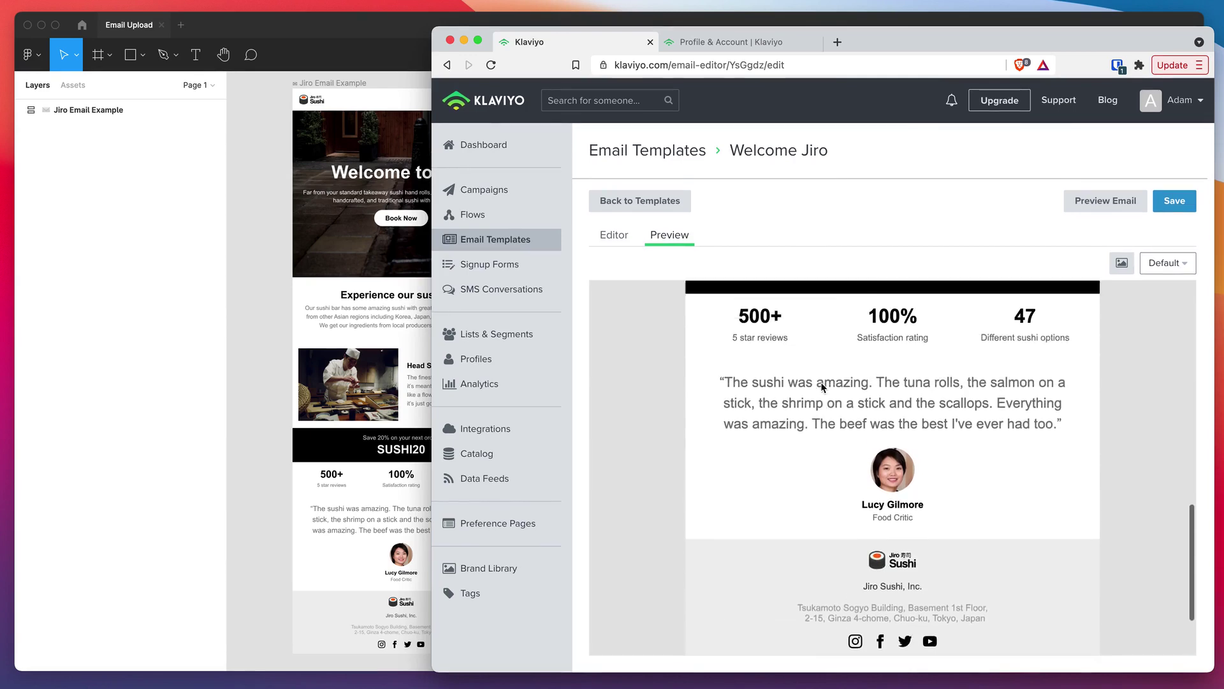
pyautogui.scroll(3, 822, 387)
pyautogui.moveTo(971, 519); pyautogui.dragTo(829, 420)
pyautogui.click(828, 420)
pyautogui.scroll(5, 829, 402)
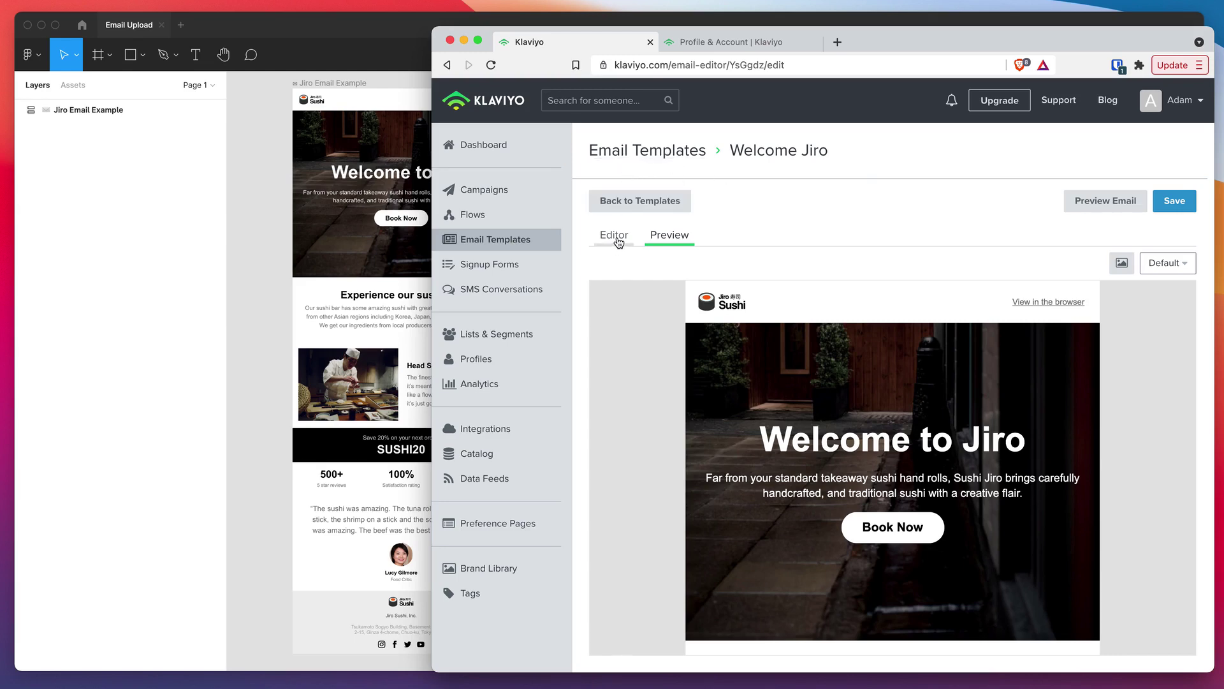
pyautogui.click(617, 242)
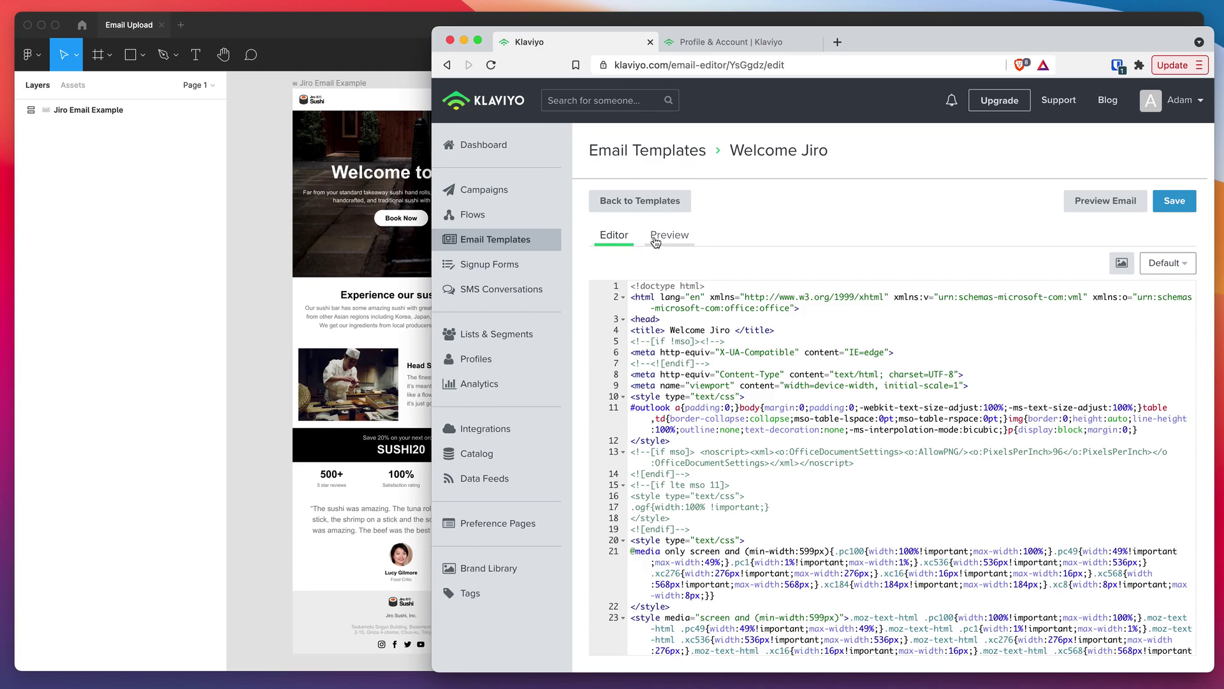
pyautogui.click(656, 241)
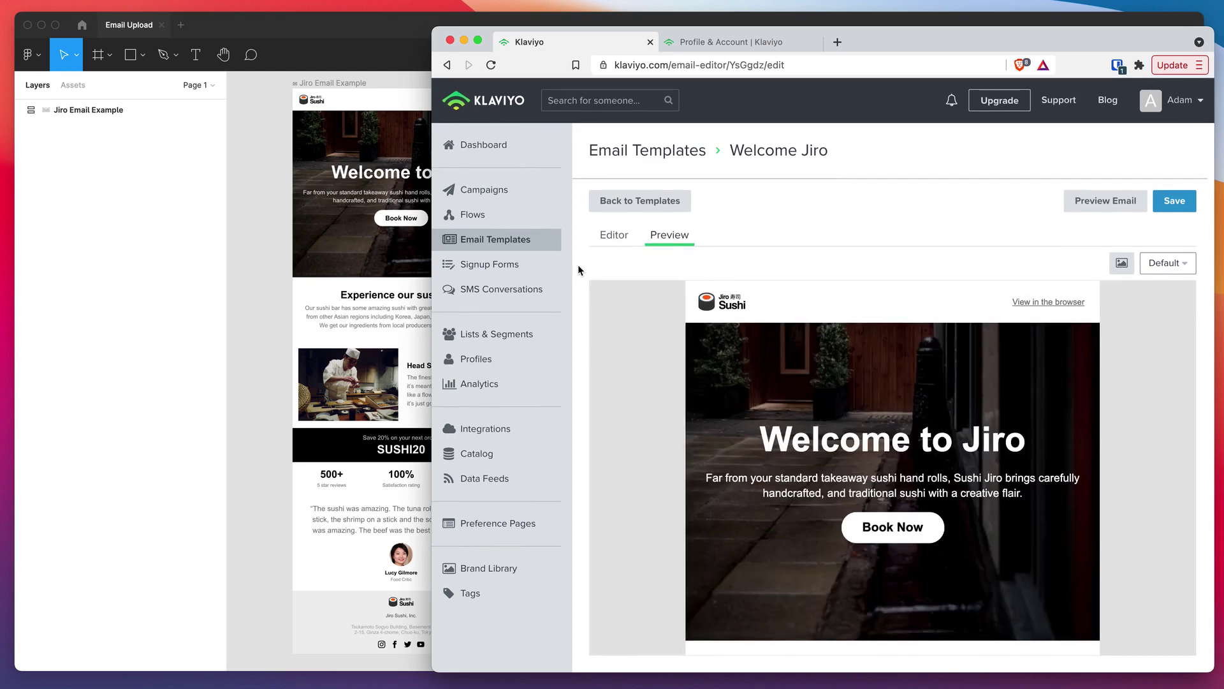
# Leave the editor for the Email Templates list, dismissing the Create Template dialog unused.
pyautogui.click(620, 204)
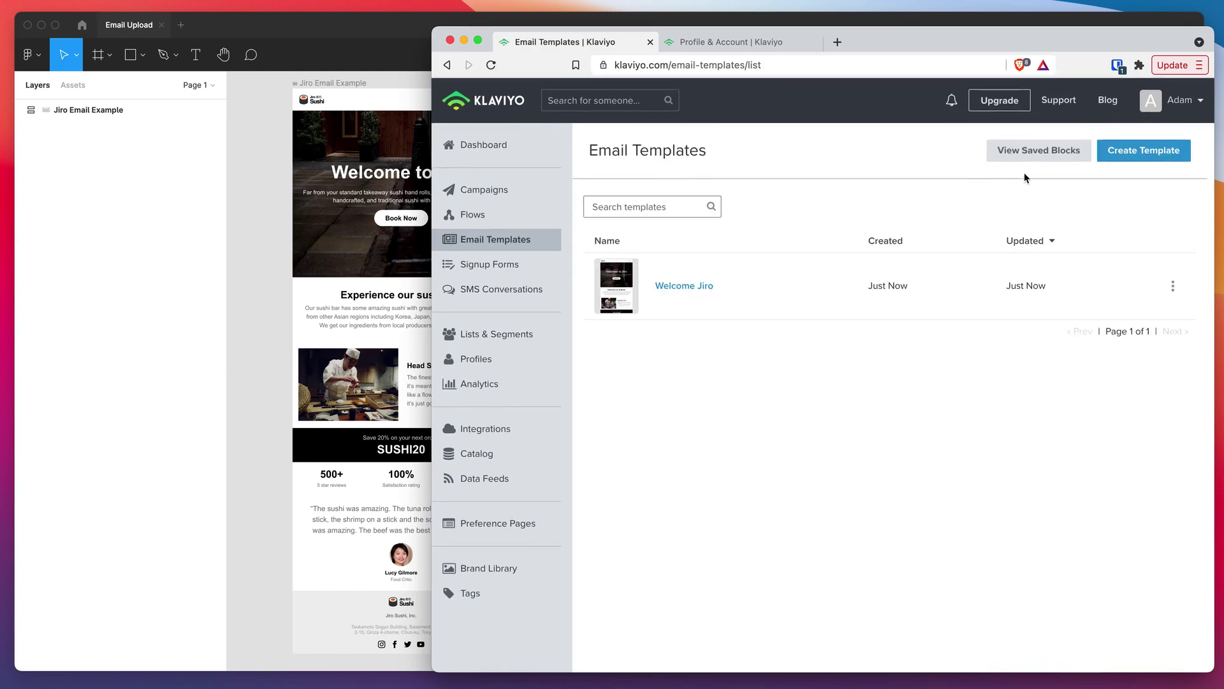
pyautogui.click(1136, 153)
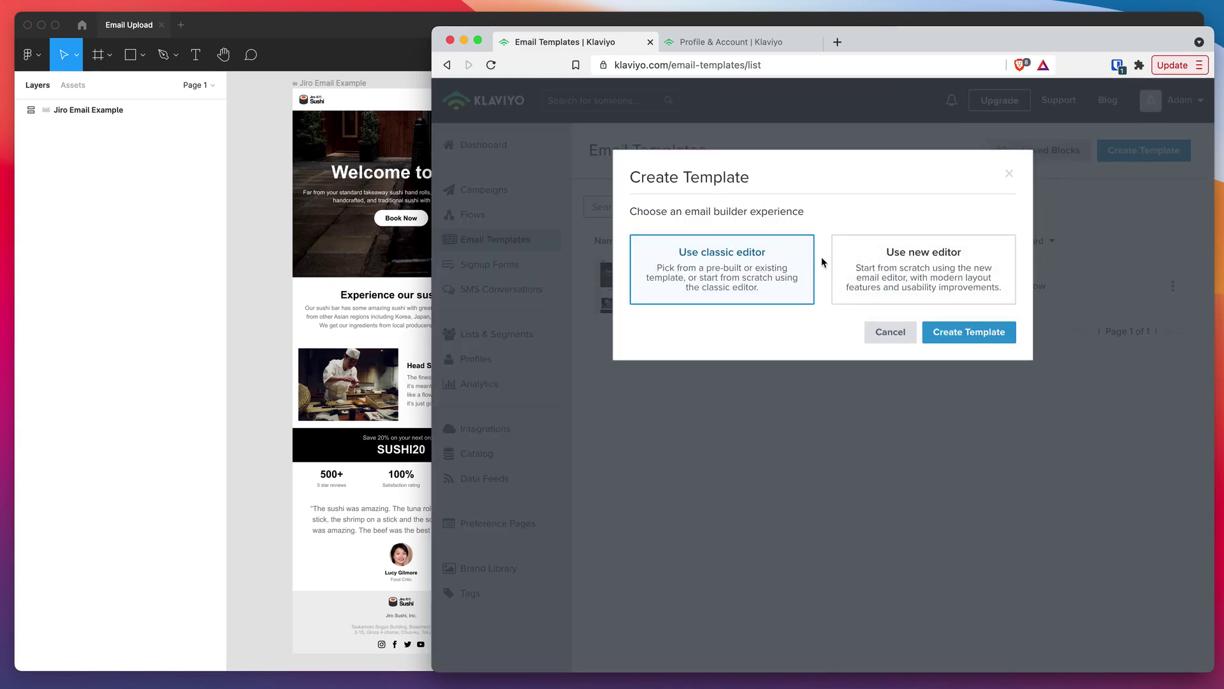
pyautogui.click(1009, 174)
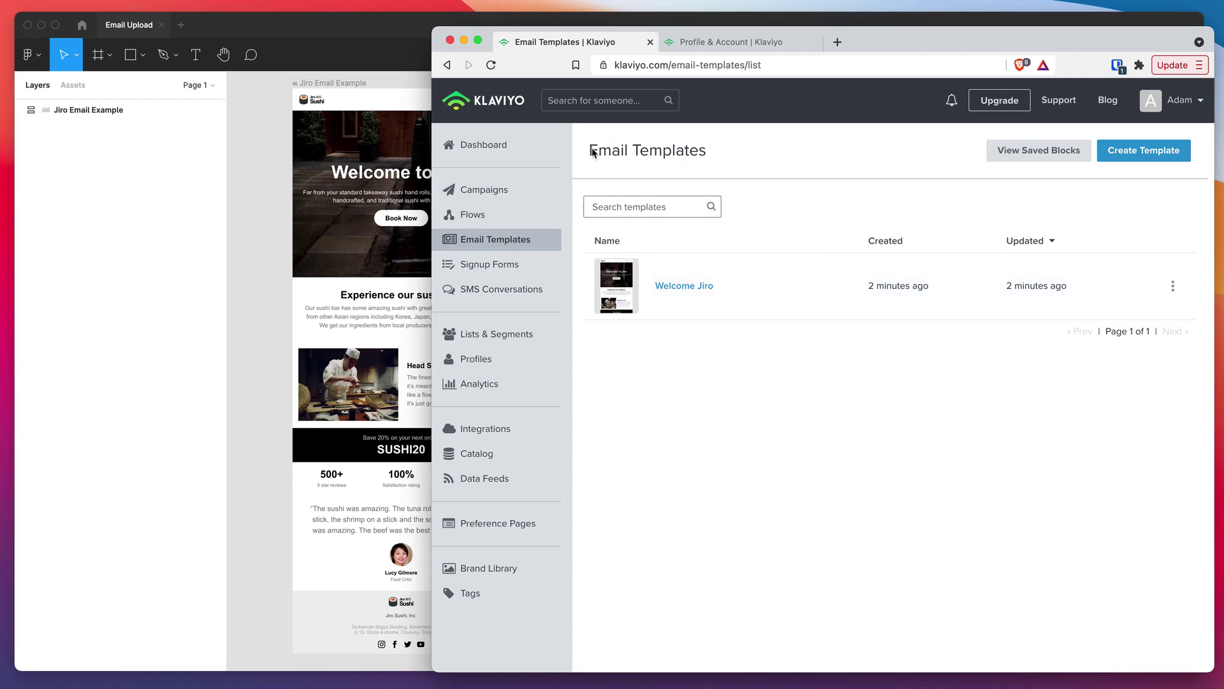
# Dismiss the upload-success message and reopen Emailify's Klaviyo export settings for Jiro Email Example.
pyautogui.click(282, 202)
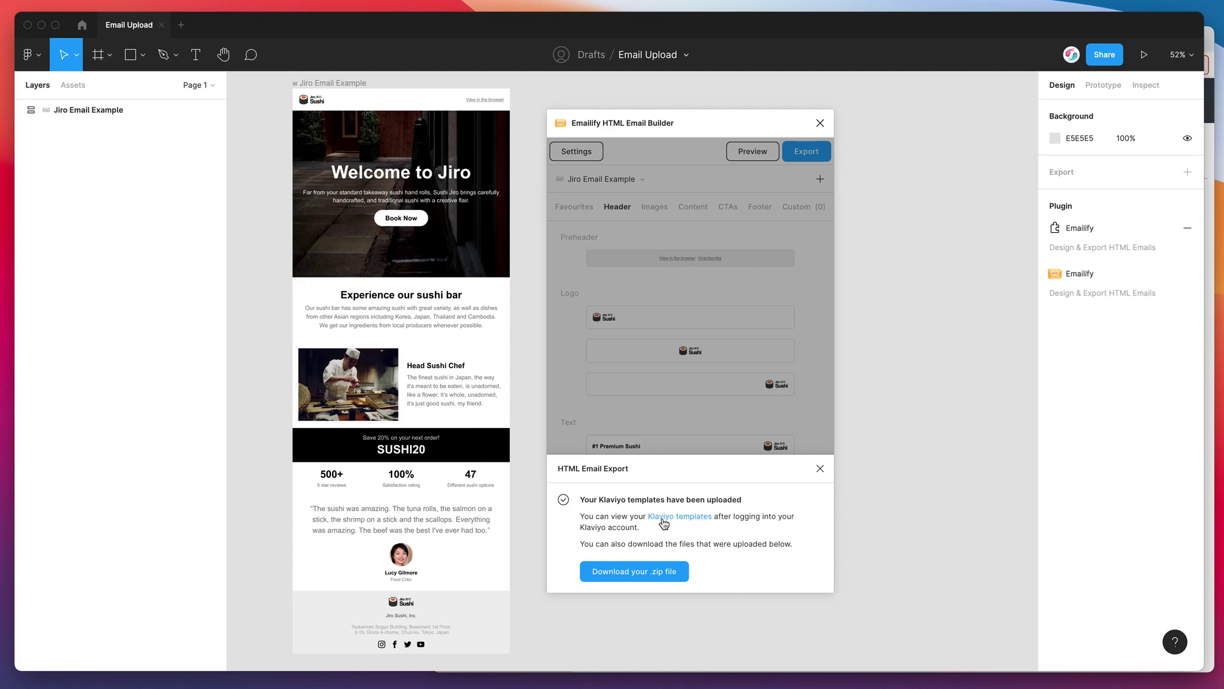
pyautogui.click(687, 412)
pyautogui.click(804, 153)
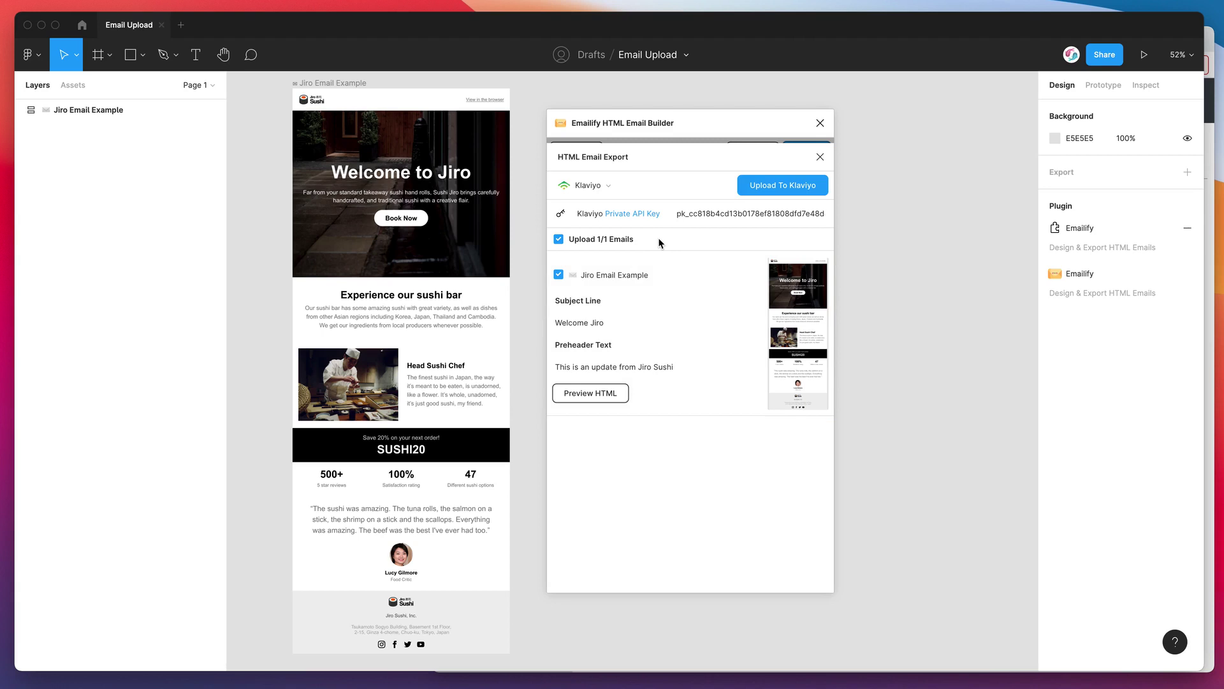
pyautogui.moveTo(695, 122); pyautogui.dragTo(689, 121)
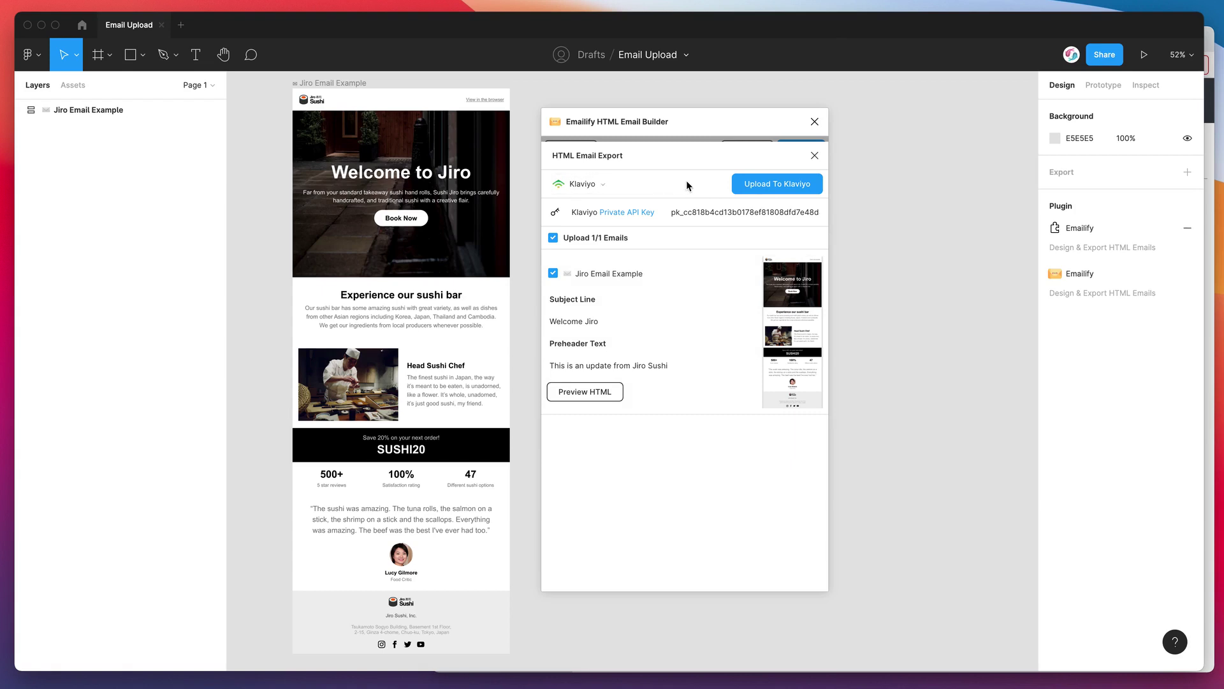
# Return to Klaviyo's Email Templates list and check Welcome Jiro's options menu without choosing anything.
pyautogui.click(1212, 277)
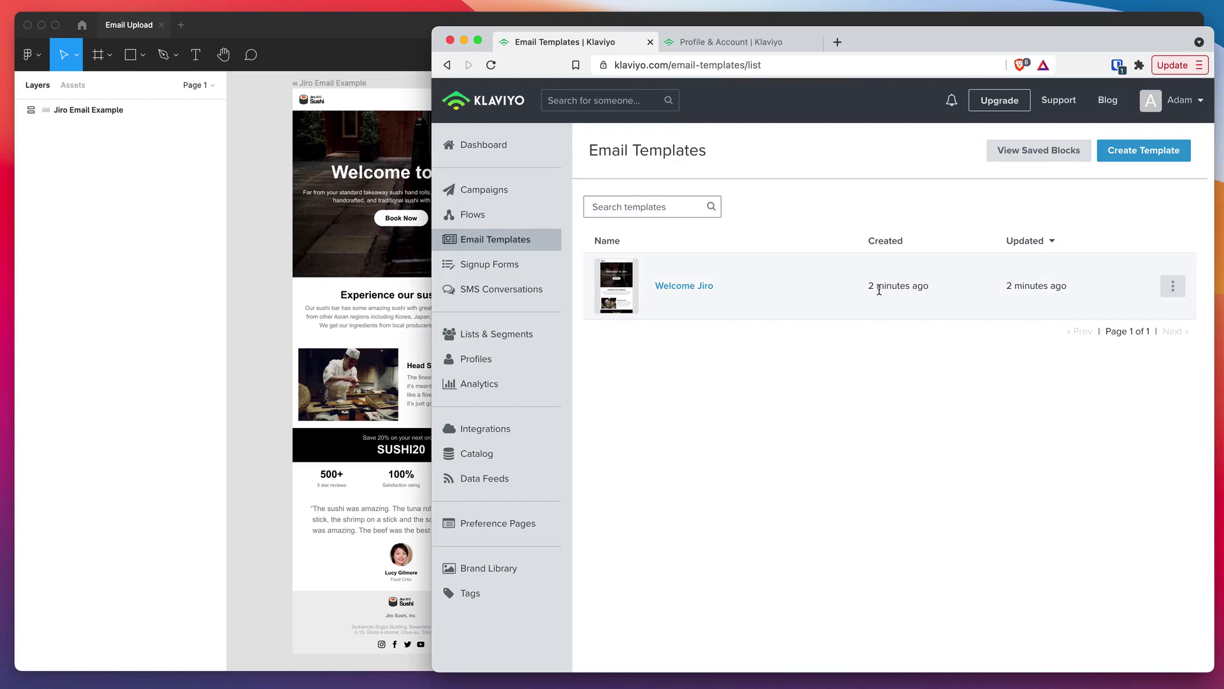
pyautogui.click(1173, 286)
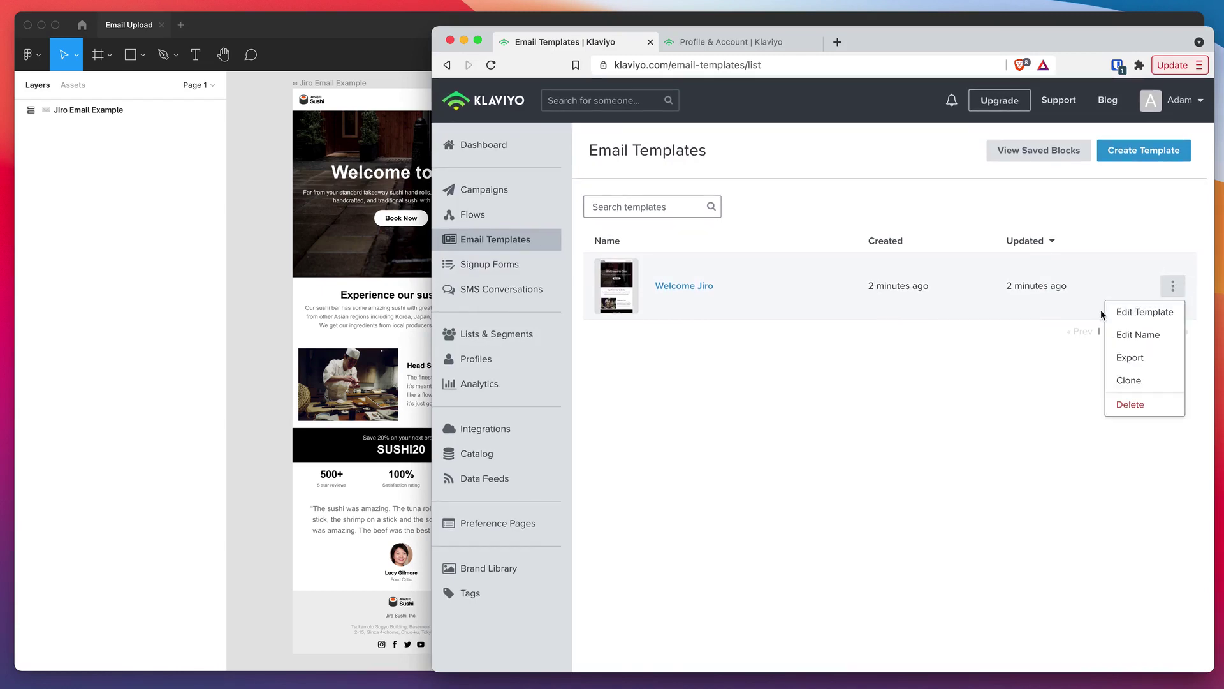
pyautogui.click(980, 364)
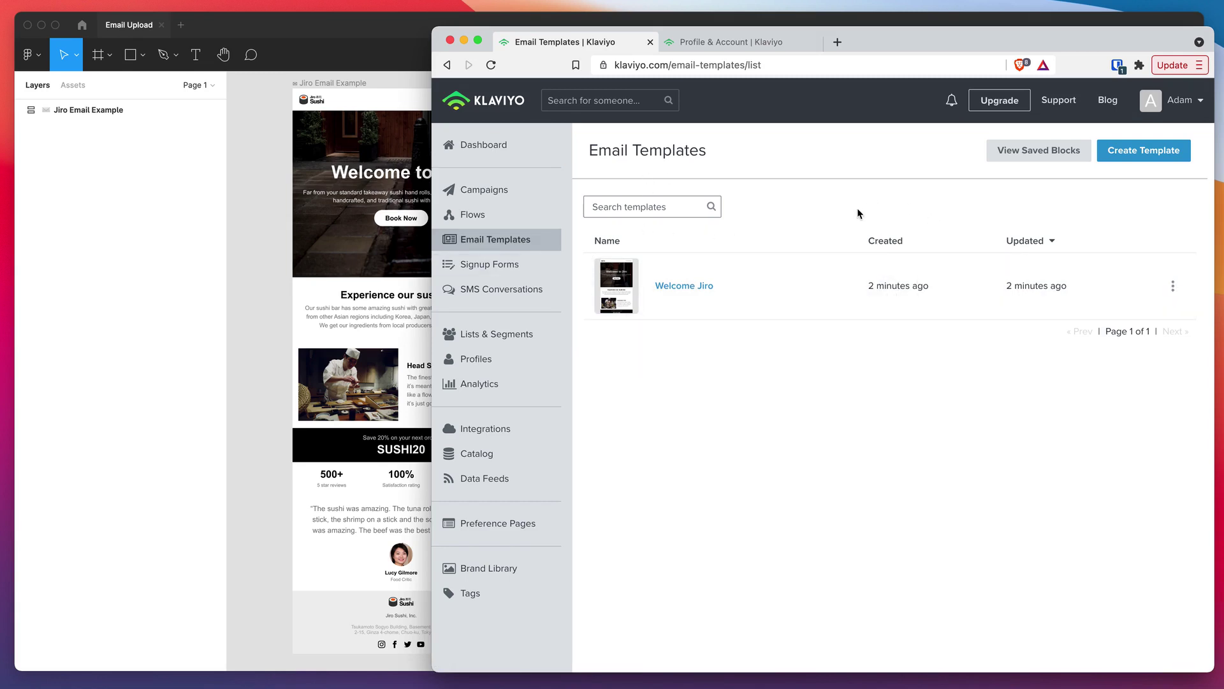
pyautogui.click(1172, 285)
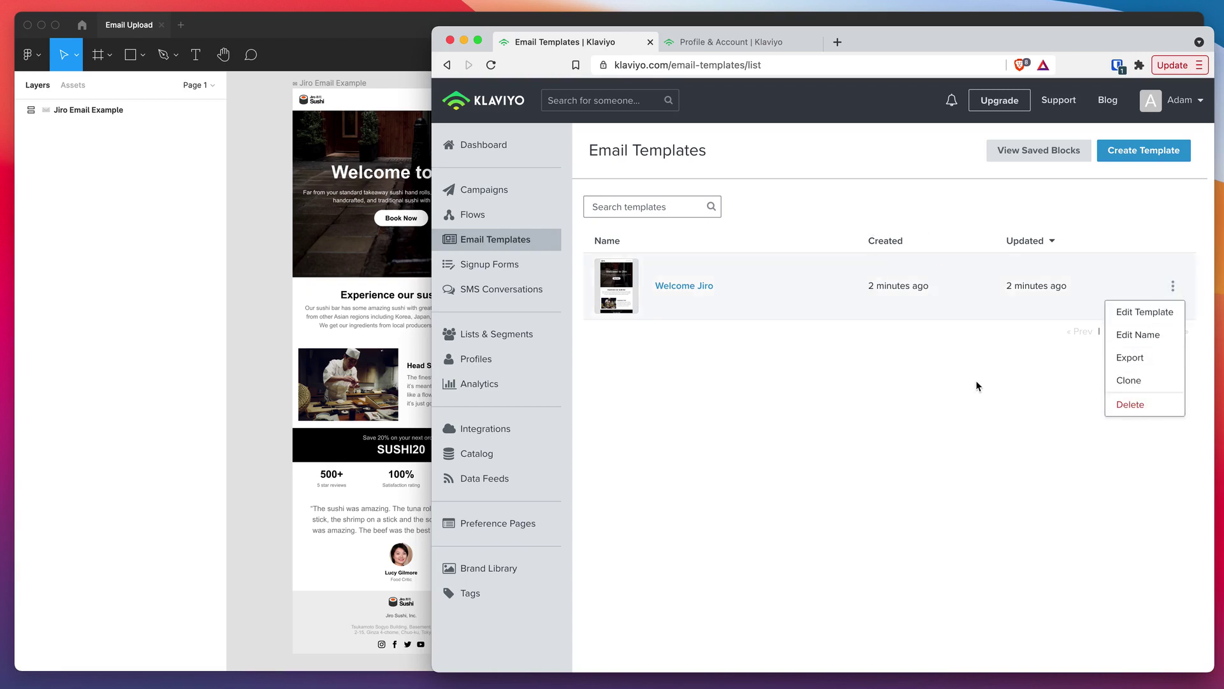
pyautogui.click(946, 365)
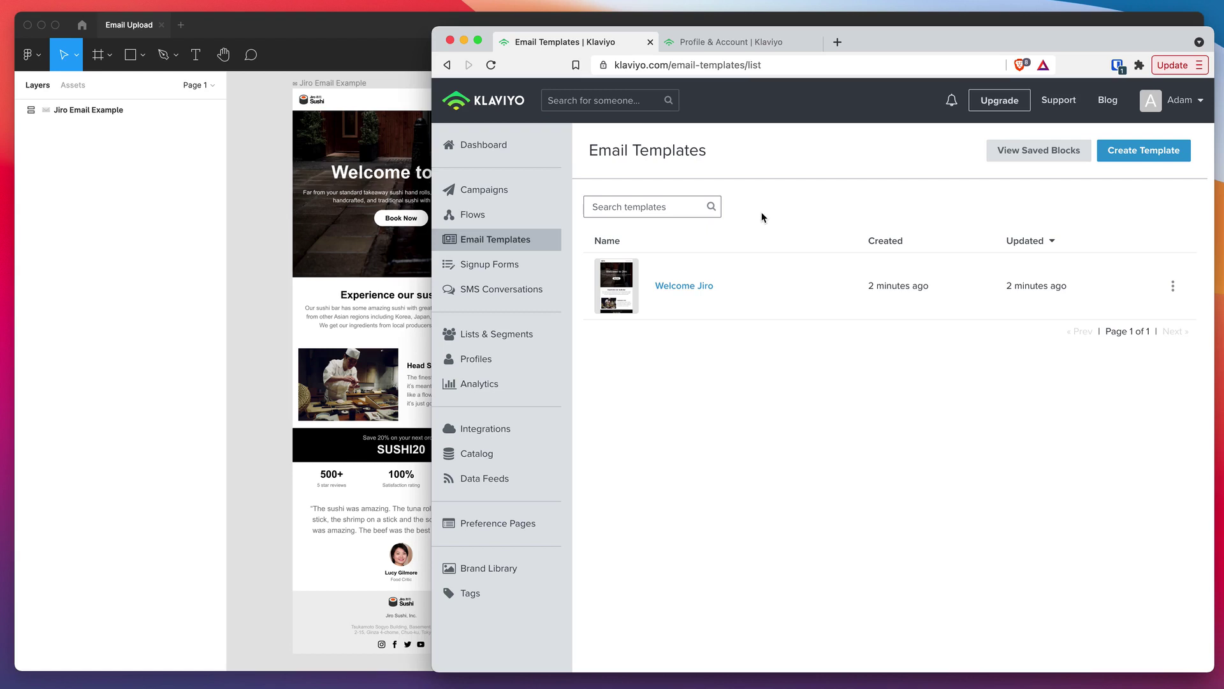
pyautogui.moveTo(887, 45); pyautogui.dragTo(889, 53)
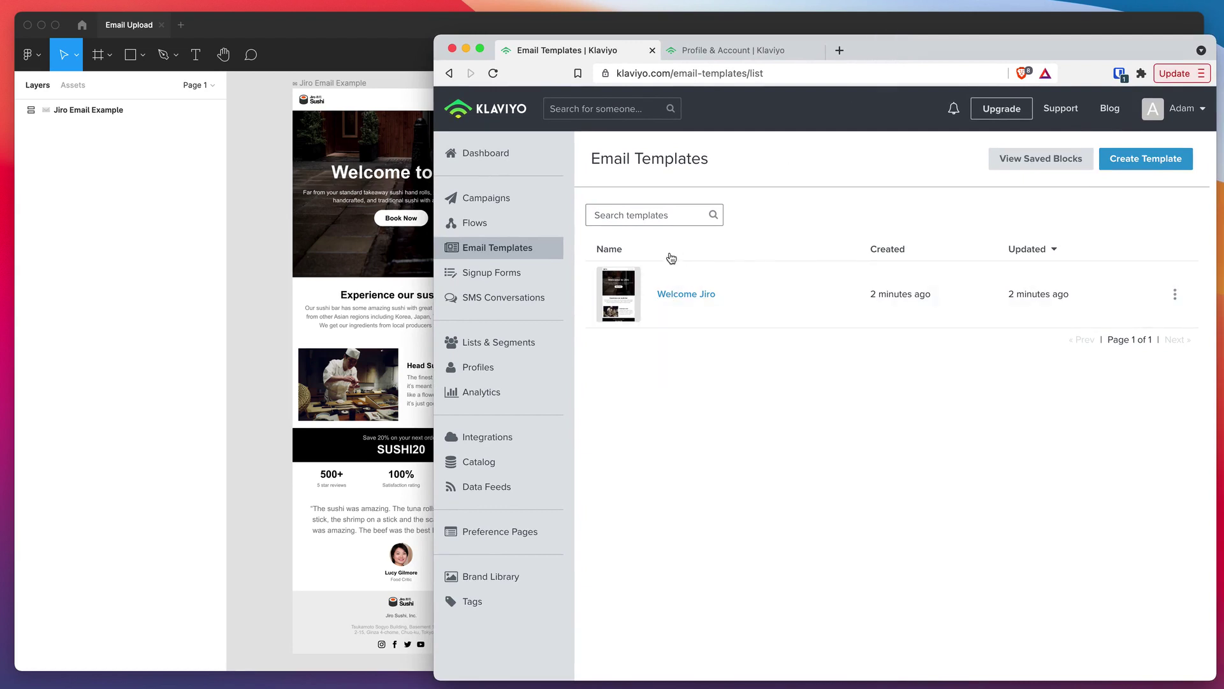
# Switch from Klaviyo back to Figma and focus the Emailify export settings.
pyautogui.click(284, 265)
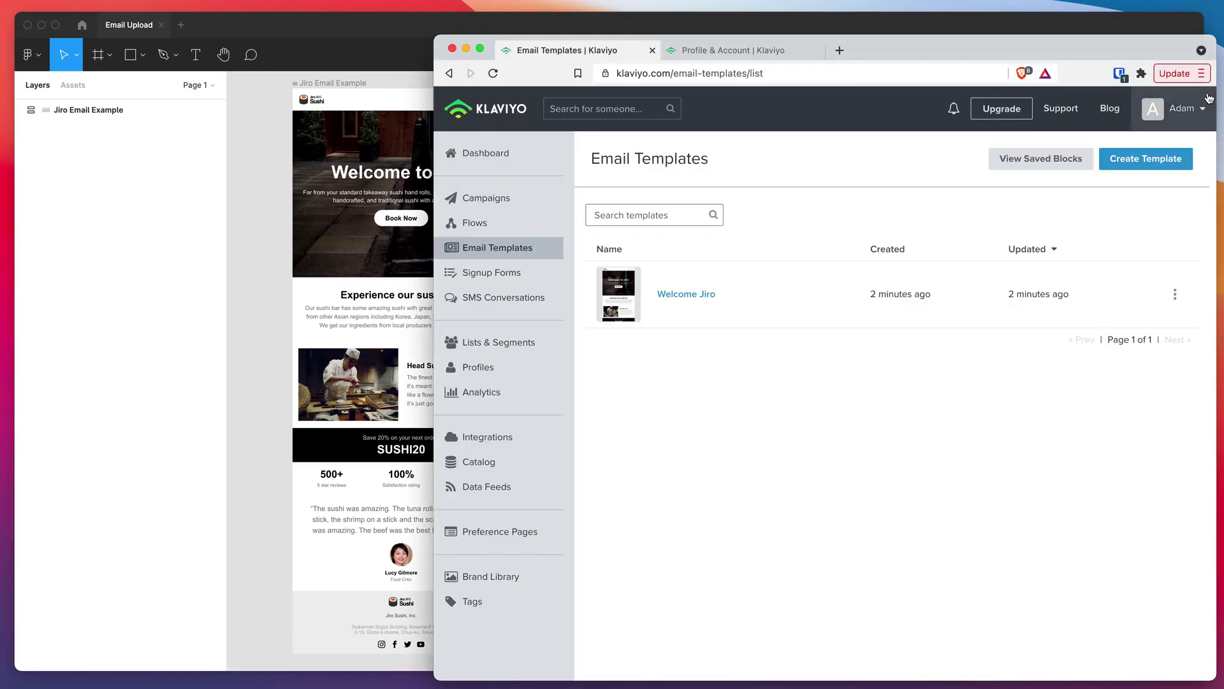
pyautogui.click(1213, 95)
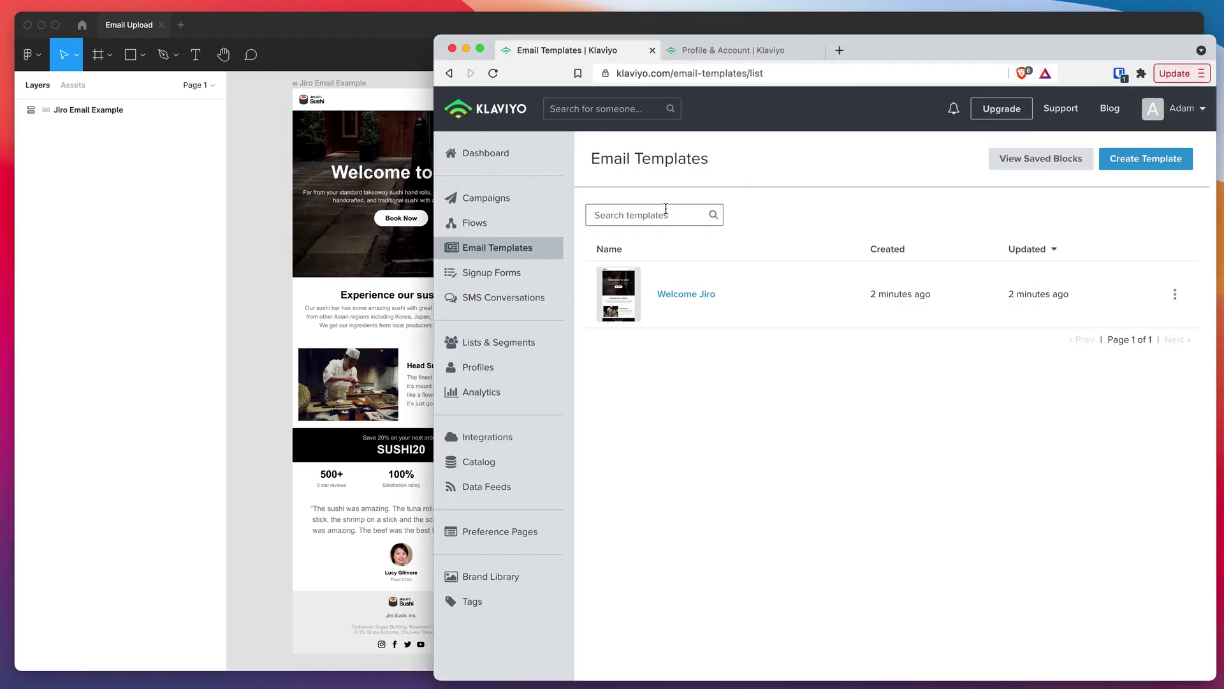
pyautogui.click(355, 32)
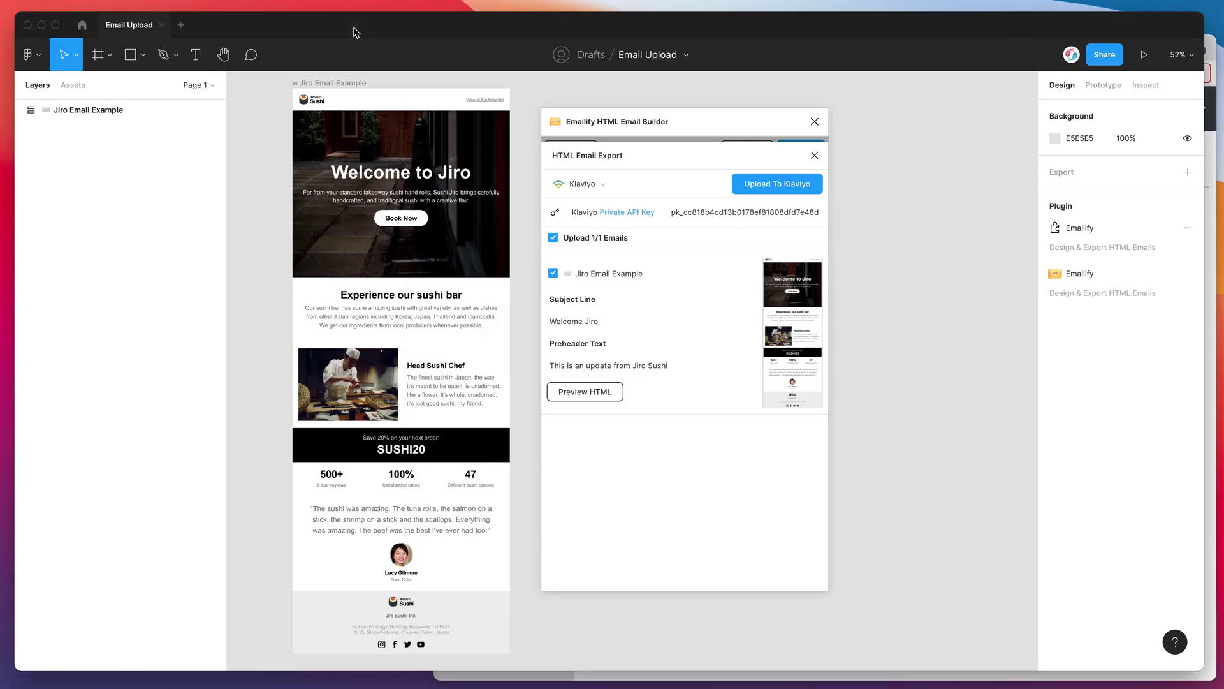
pyautogui.click(709, 125)
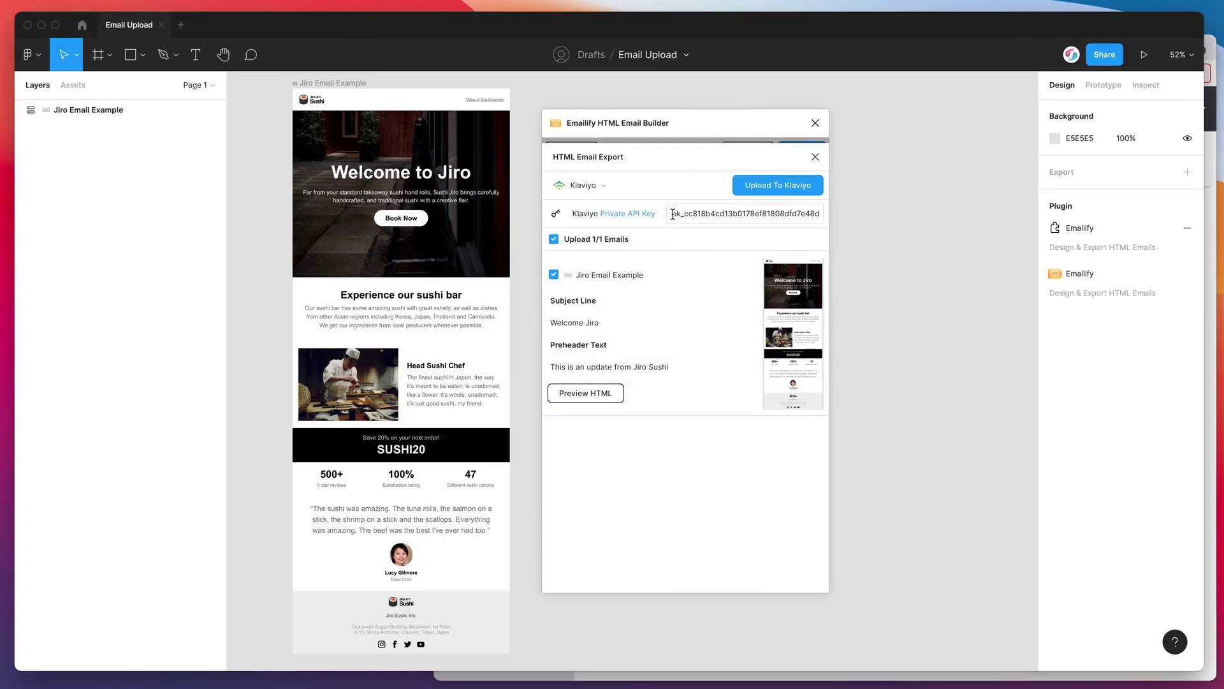
# Paste the Klaviyo private API key and keep Klaviyo as the export destination.
pyautogui.moveTo(674, 214); pyautogui.dragTo(813, 214)
pyautogui.hotkey('ctrl', 'v')
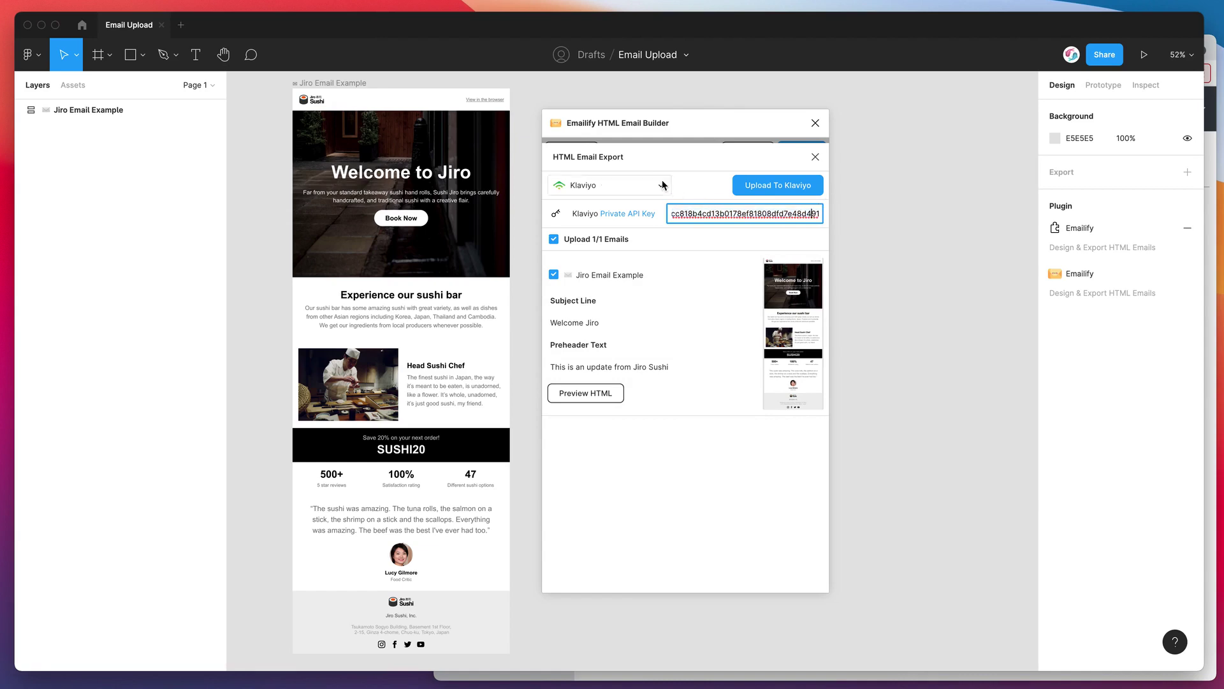
pyautogui.click(604, 186)
pyautogui.click(703, 187)
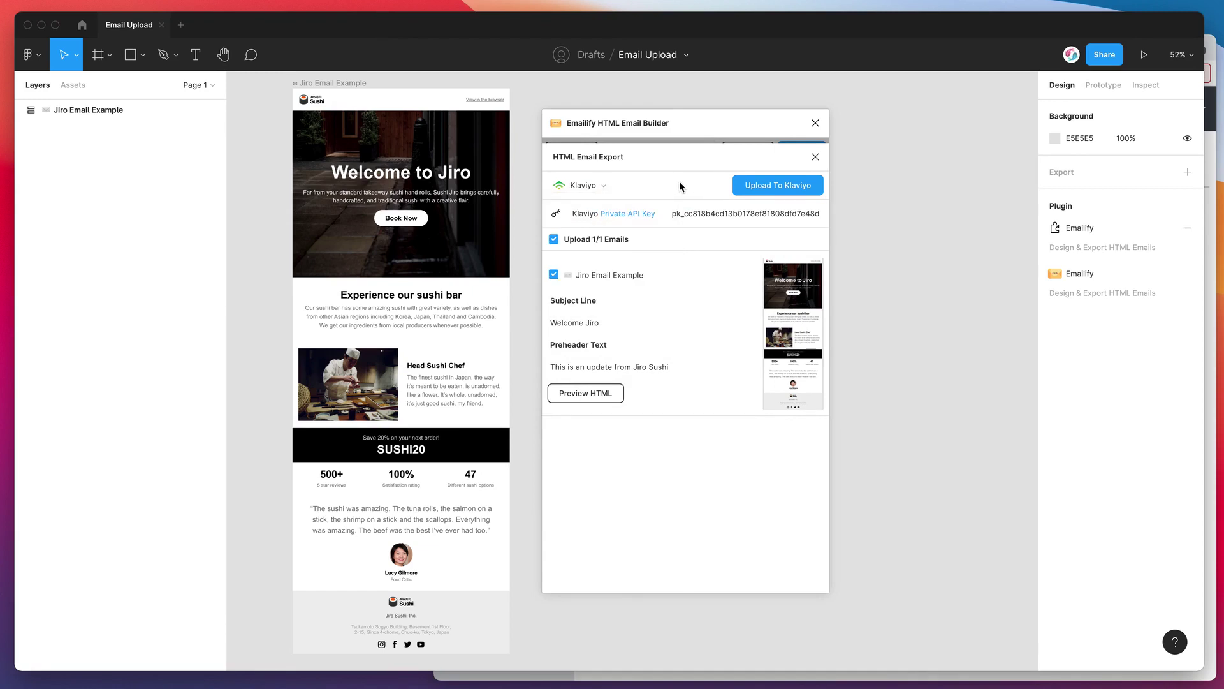